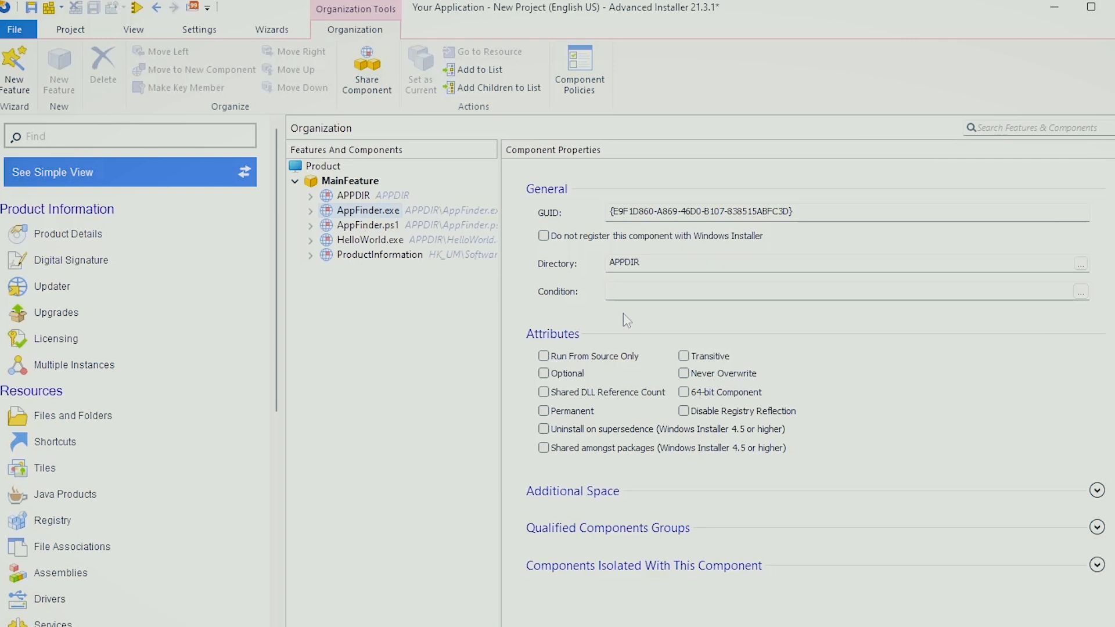
- Build a condition for the AppFinder.exe component with the New Condition Wizard, requiring the PATH environment variable to be not empty
click(647, 290)
click(1081, 292)
drag(585, 92, 596, 72)
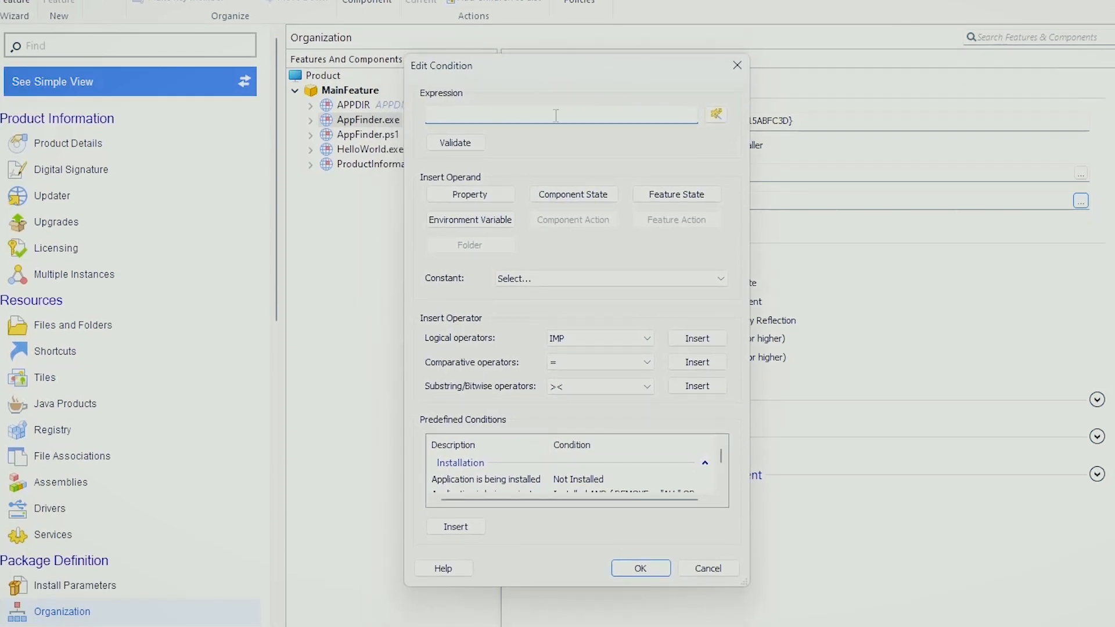
click(716, 115)
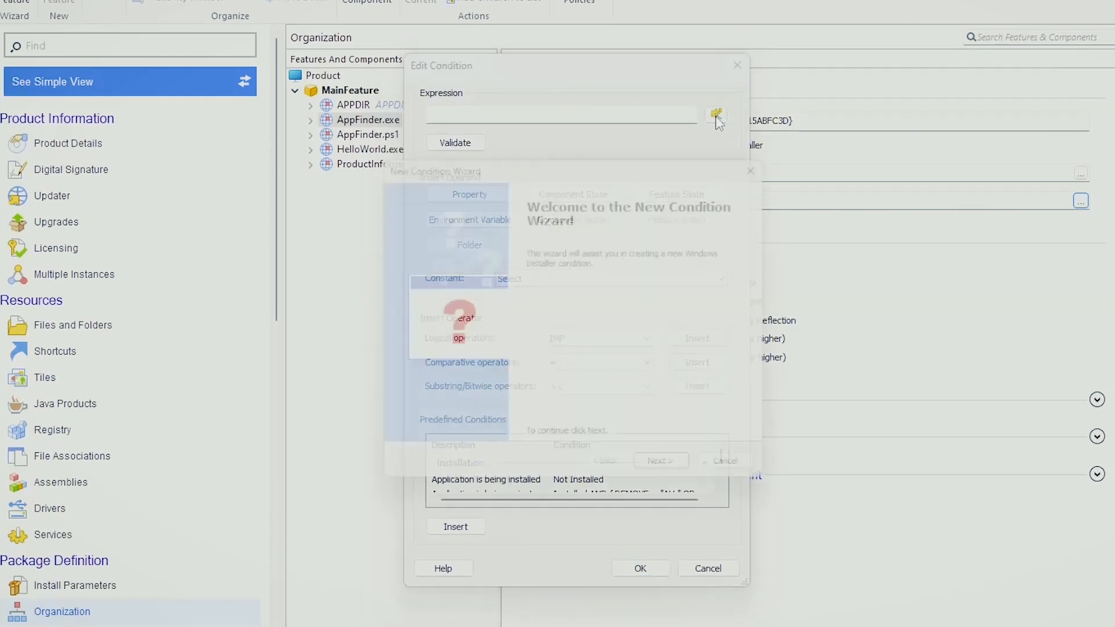
click(664, 474)
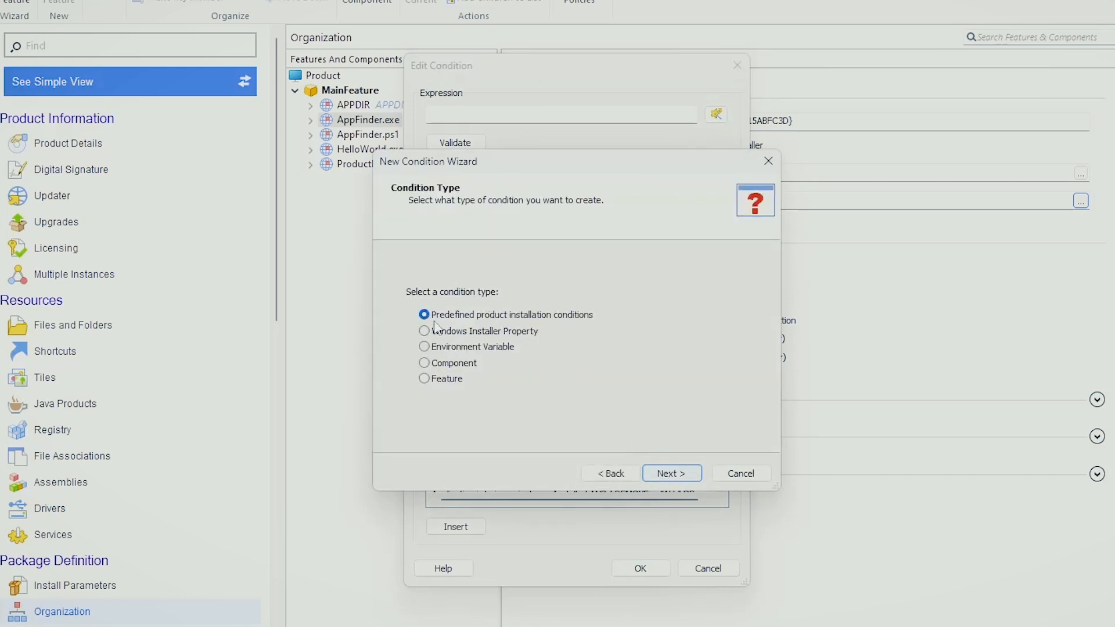
click(477, 350)
click(673, 474)
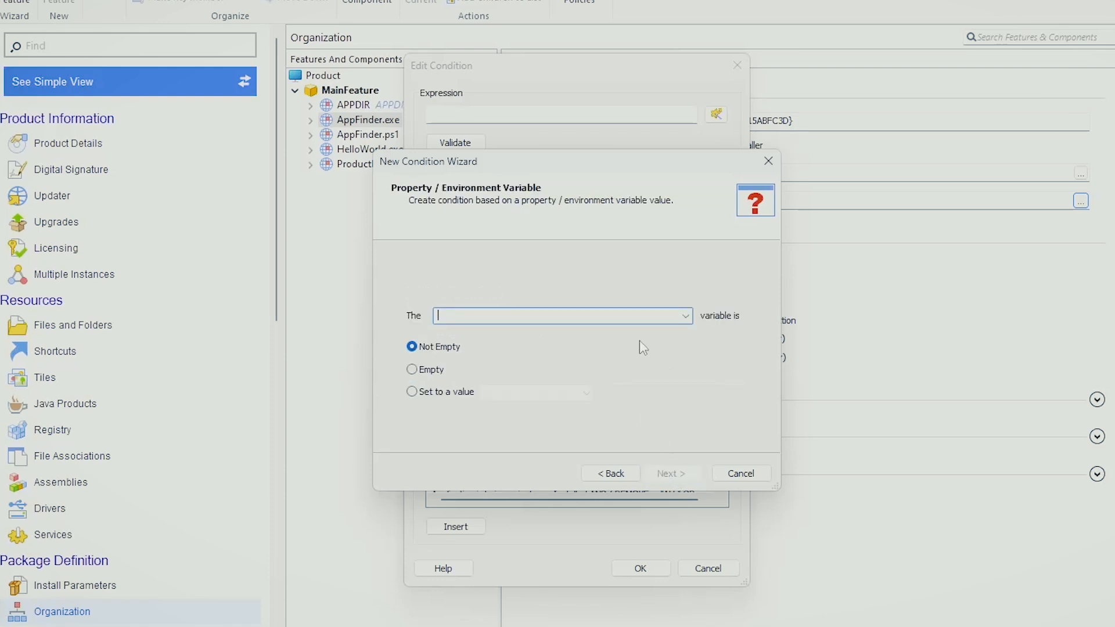
text(PA)
click(674, 473)
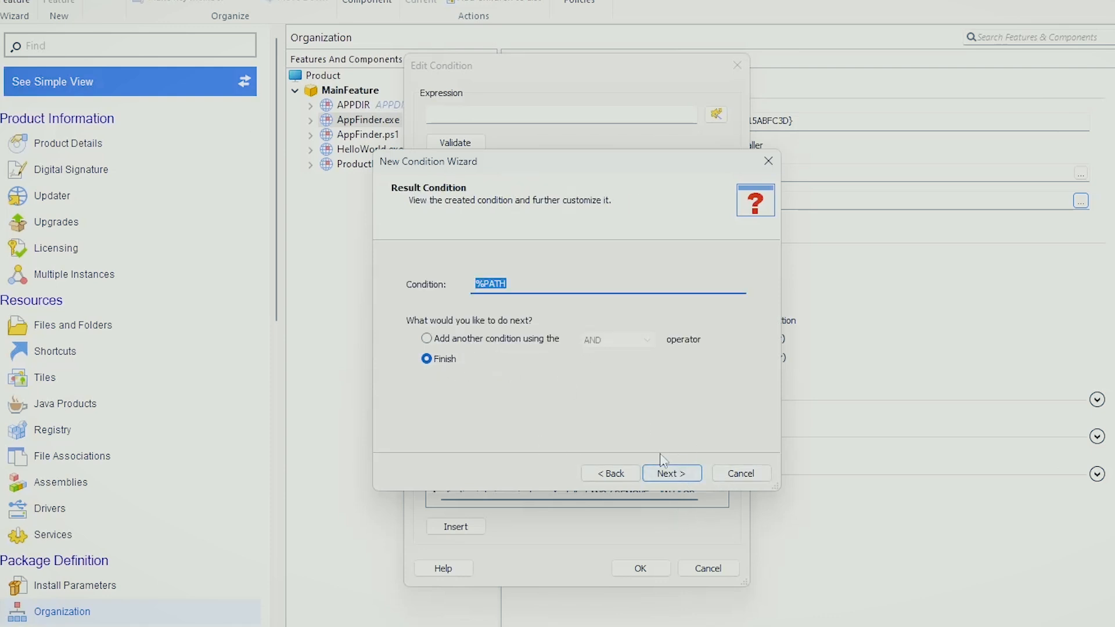
click(662, 475)
click(672, 476)
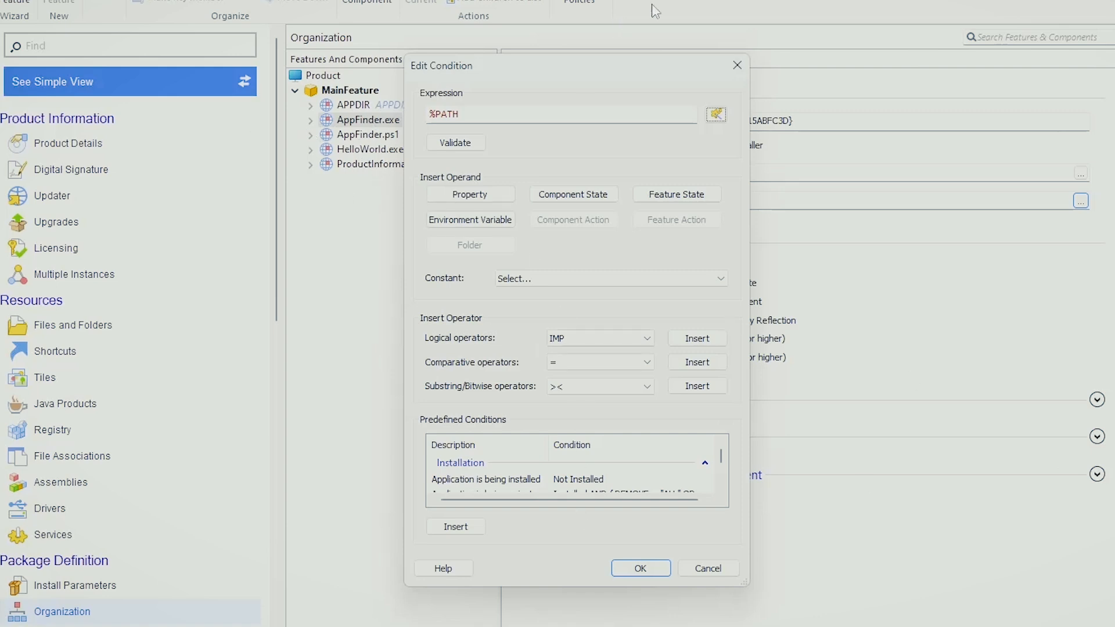
- Clear the condition expression, rebuild the not-empty PATH environment variable condition with the wizard, and validate it
drag(480, 115, 259, 110)
key(Delete)
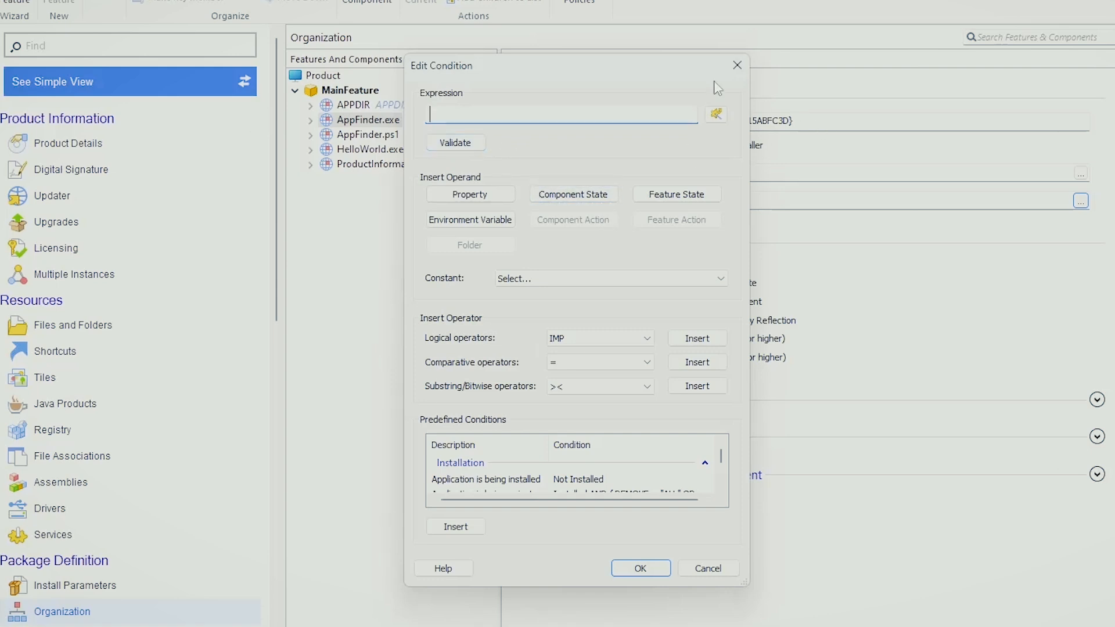
click(716, 114)
click(679, 485)
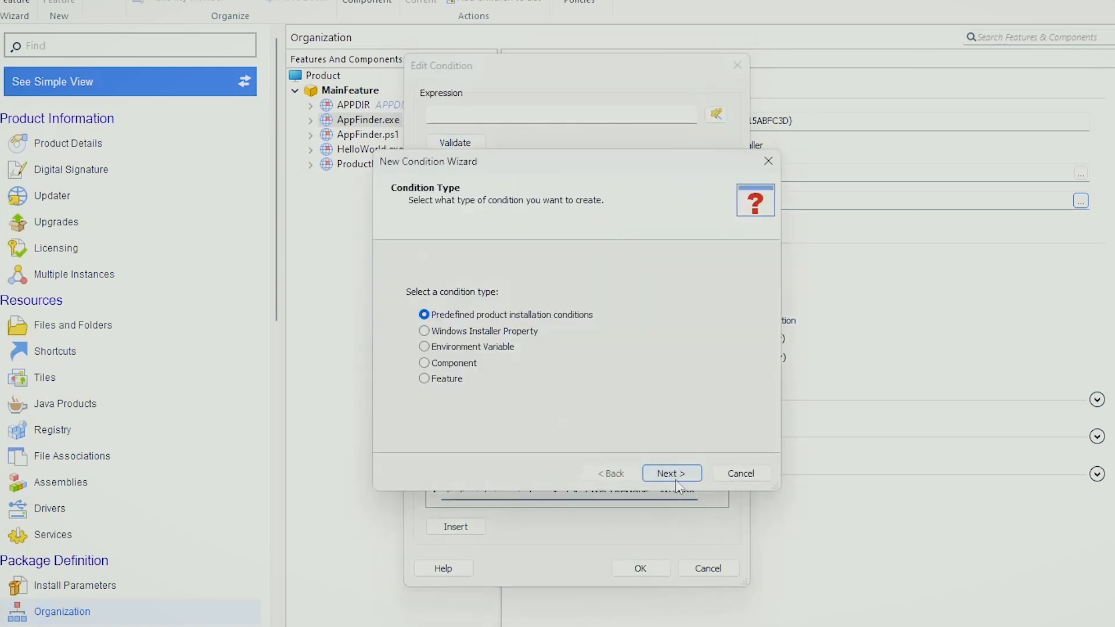
click(440, 346)
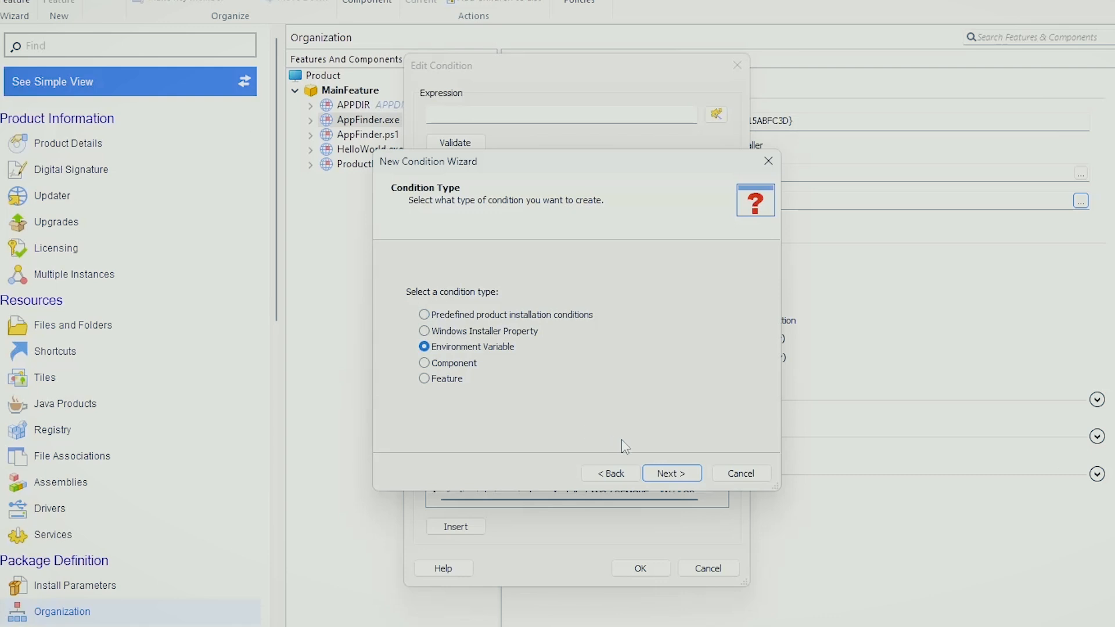
click(659, 471)
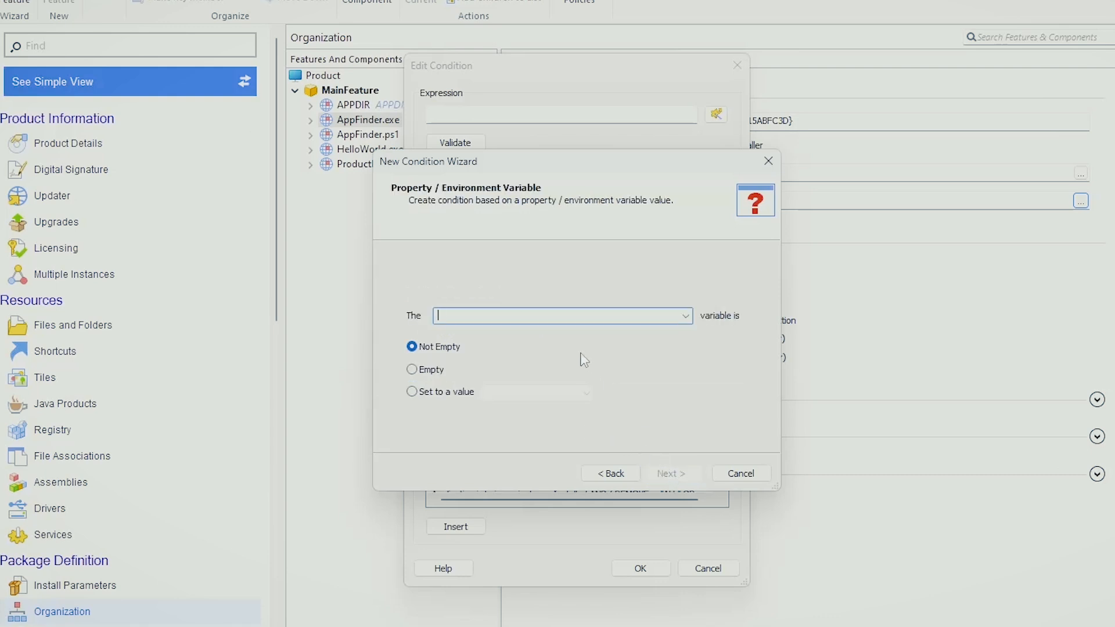
text(PATH)
click(666, 475)
click(666, 475)
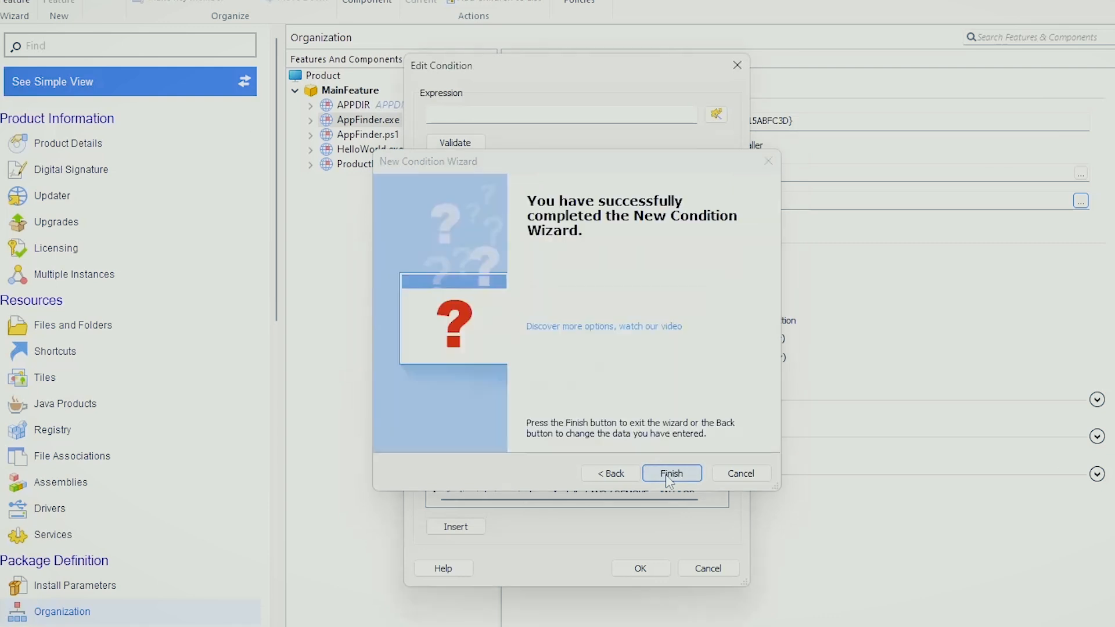
click(666, 475)
click(462, 148)
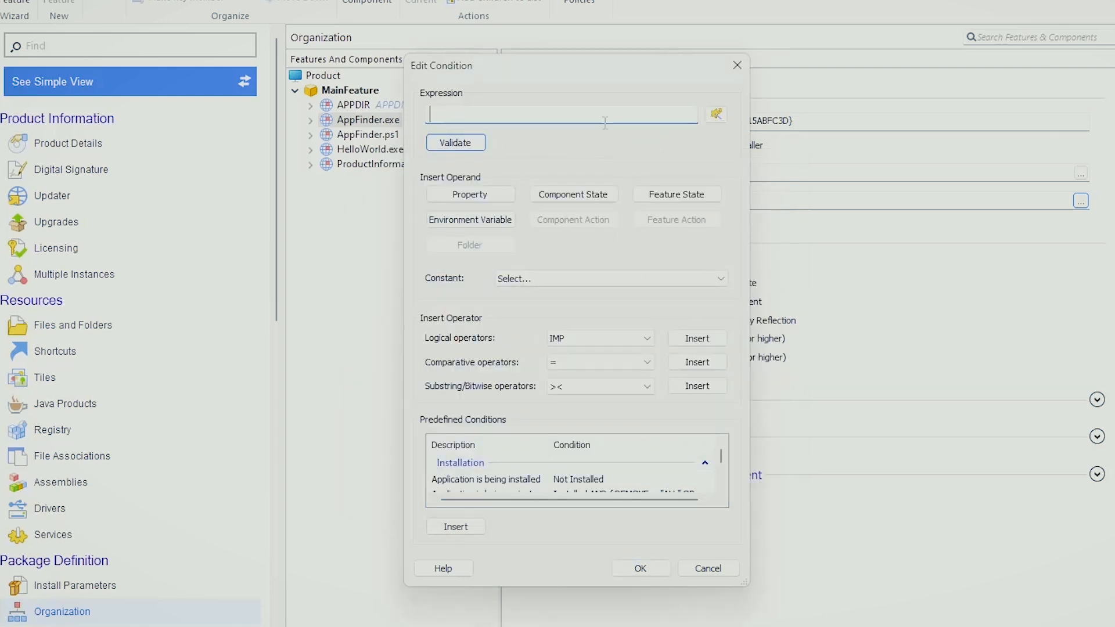
- Insert the AI_SERVICE_STATE property from the Custom Actions group into the condition expression
click(470, 195)
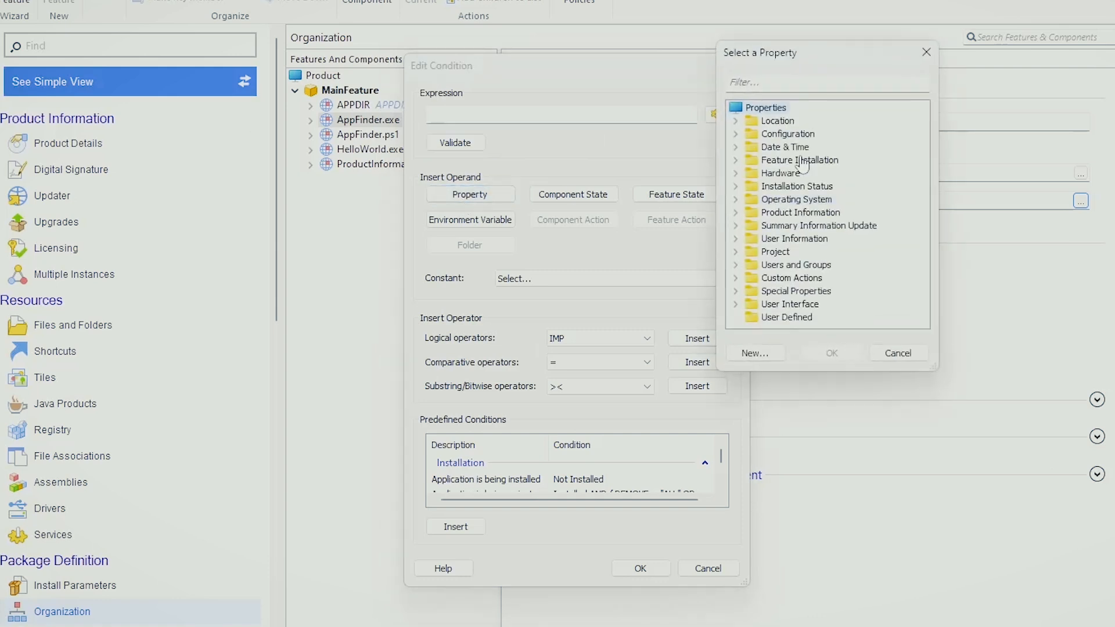
drag(818, 69, 732, 77)
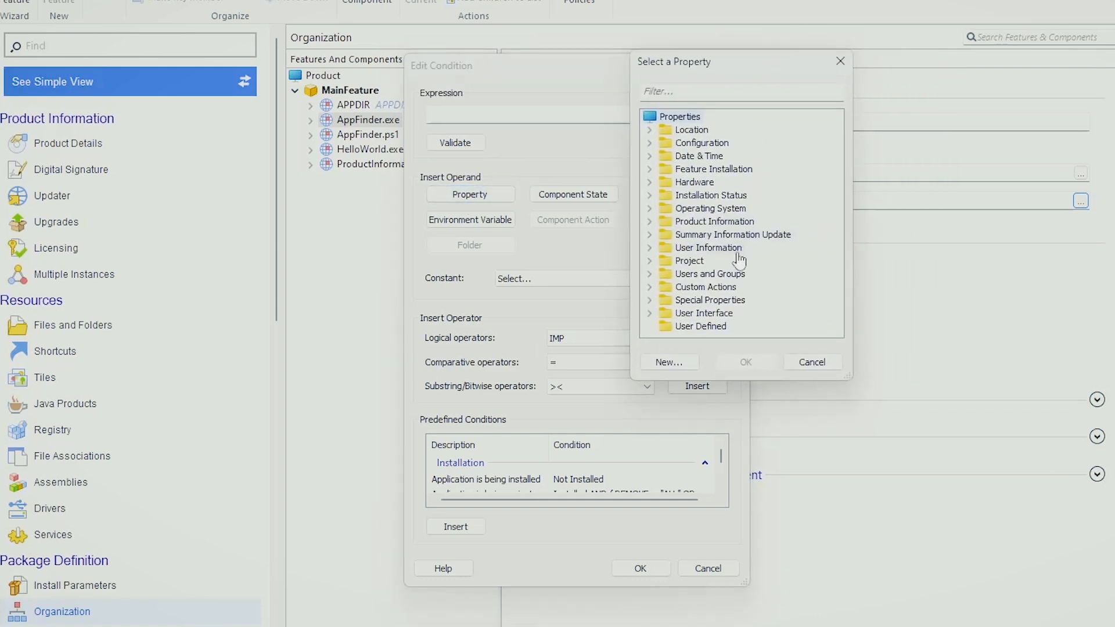
click(650, 287)
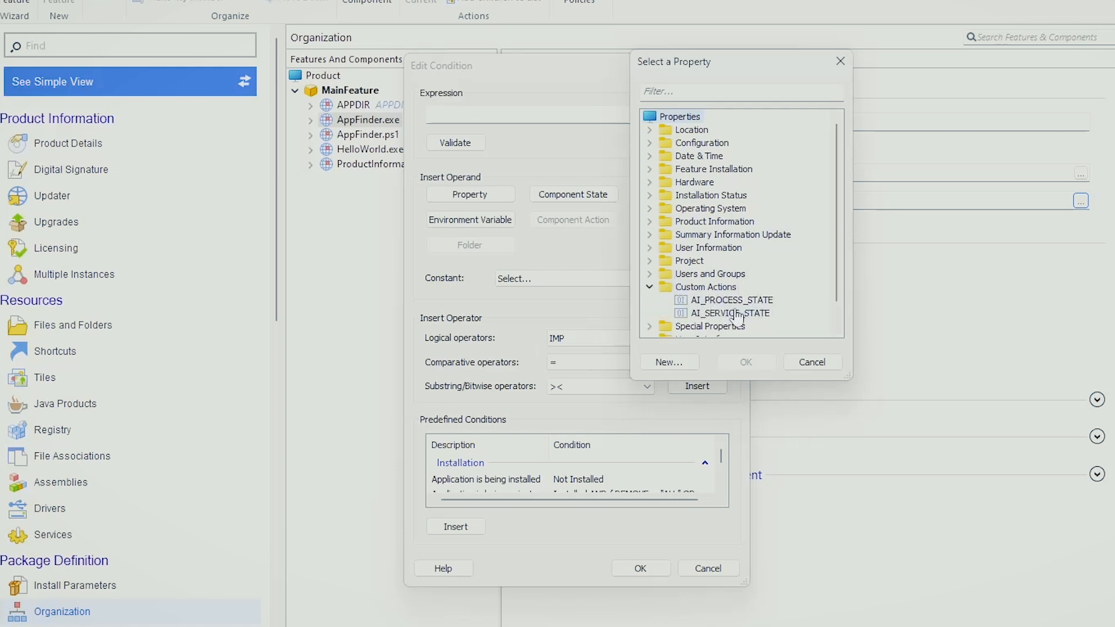
click(755, 314)
click(746, 363)
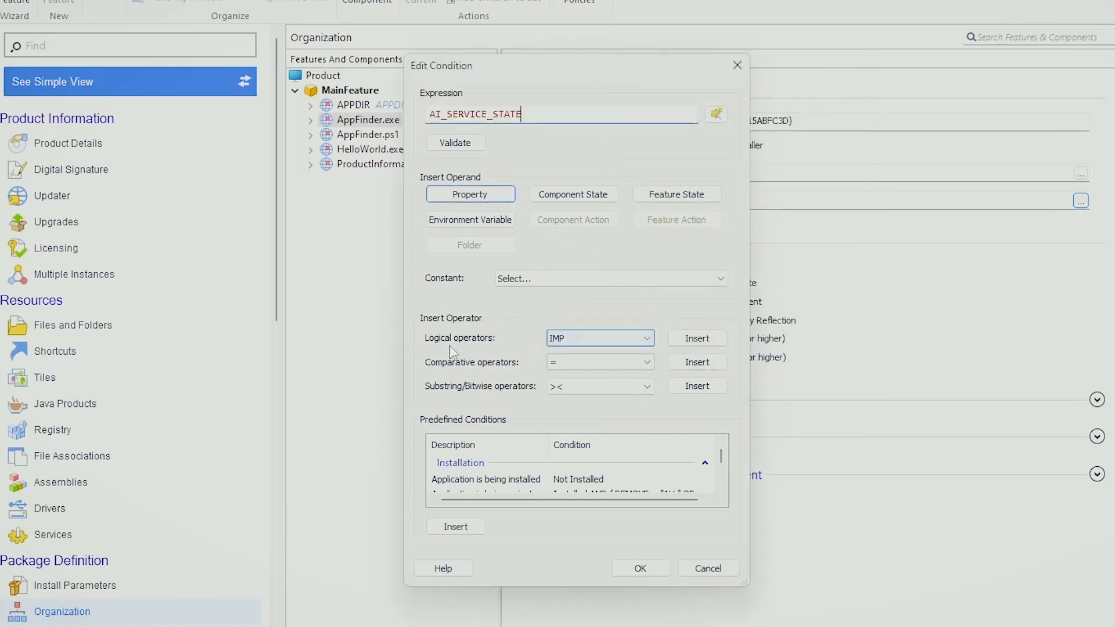
- Complete the expression as AI_SERVICE_STATE = "Not Found", validate it, and close the condition editor without saving
click(694, 364)
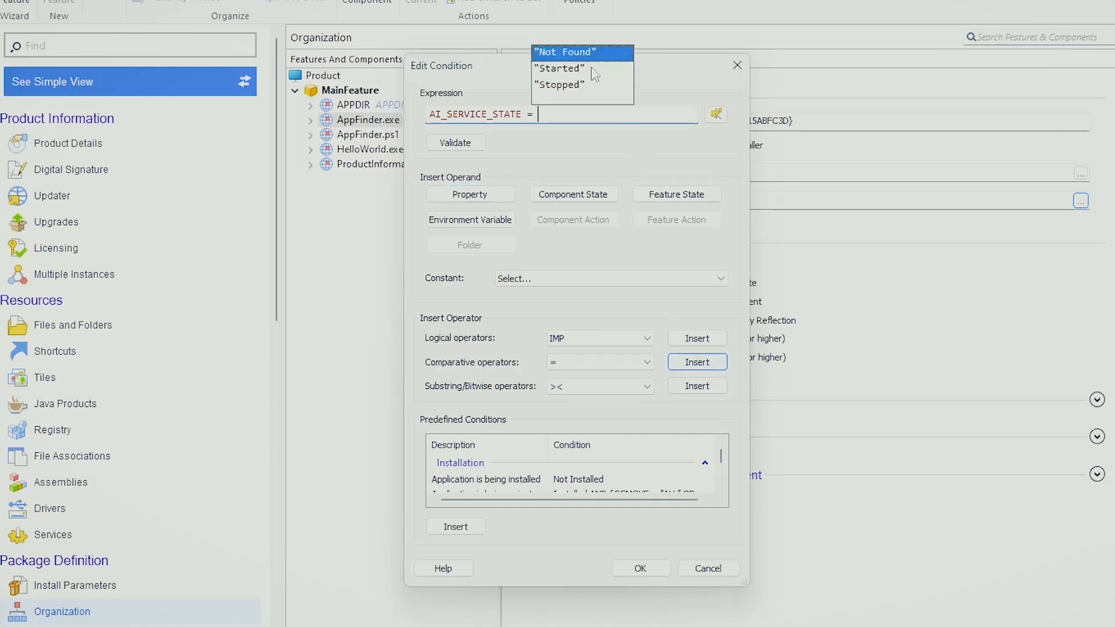
key(Return)
click(455, 146)
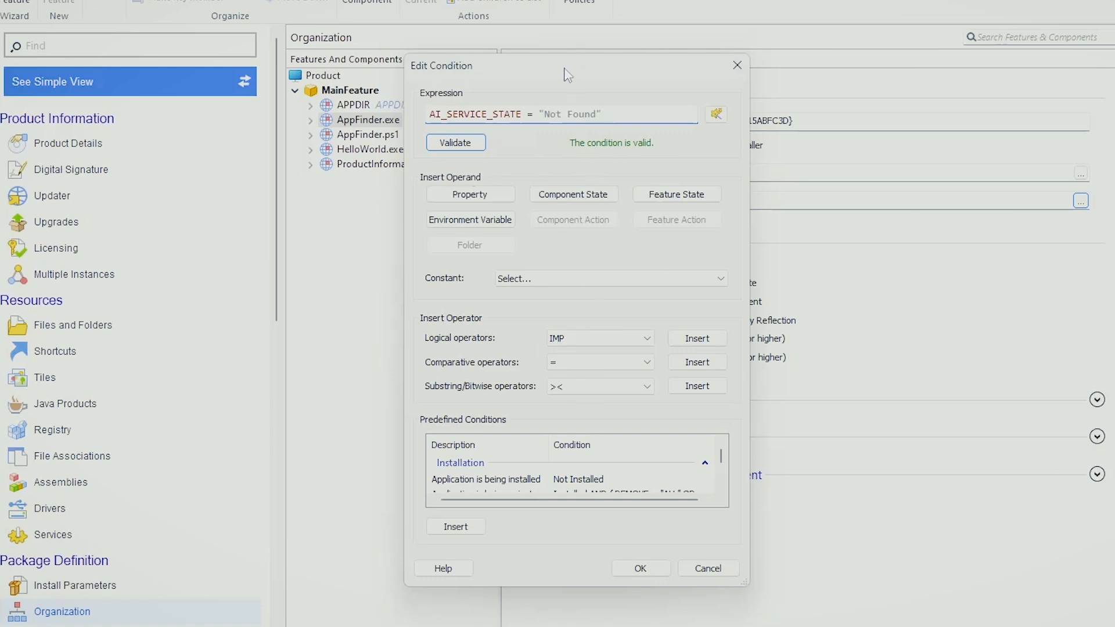
drag(567, 74, 590, 90)
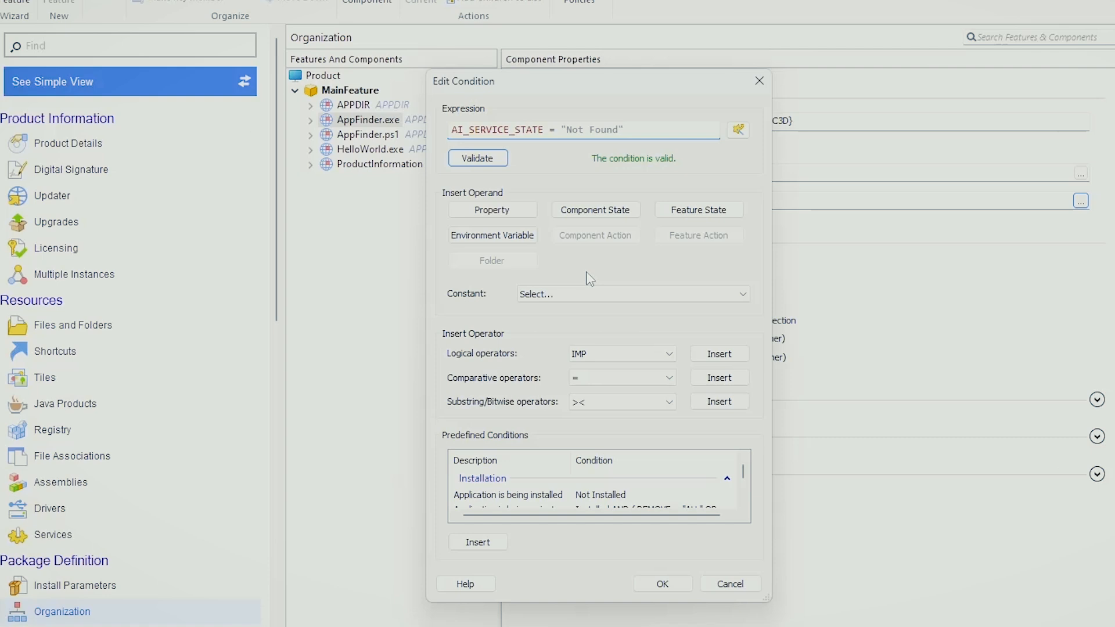
click(743, 583)
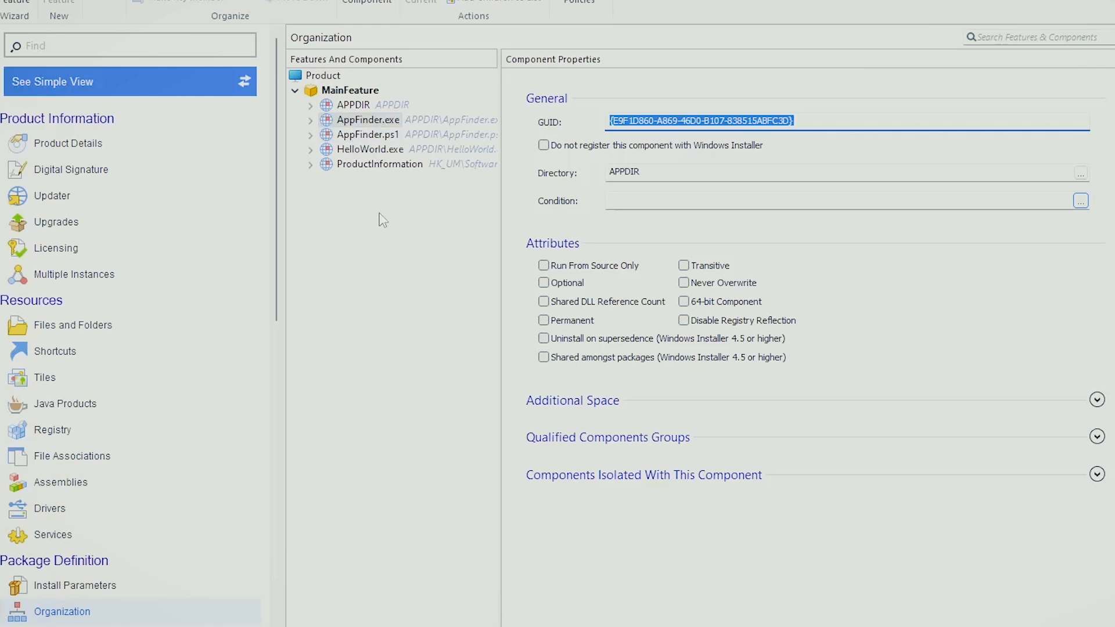
- Go to the Launch Conditions page of the project's Requirements
click(704, 201)
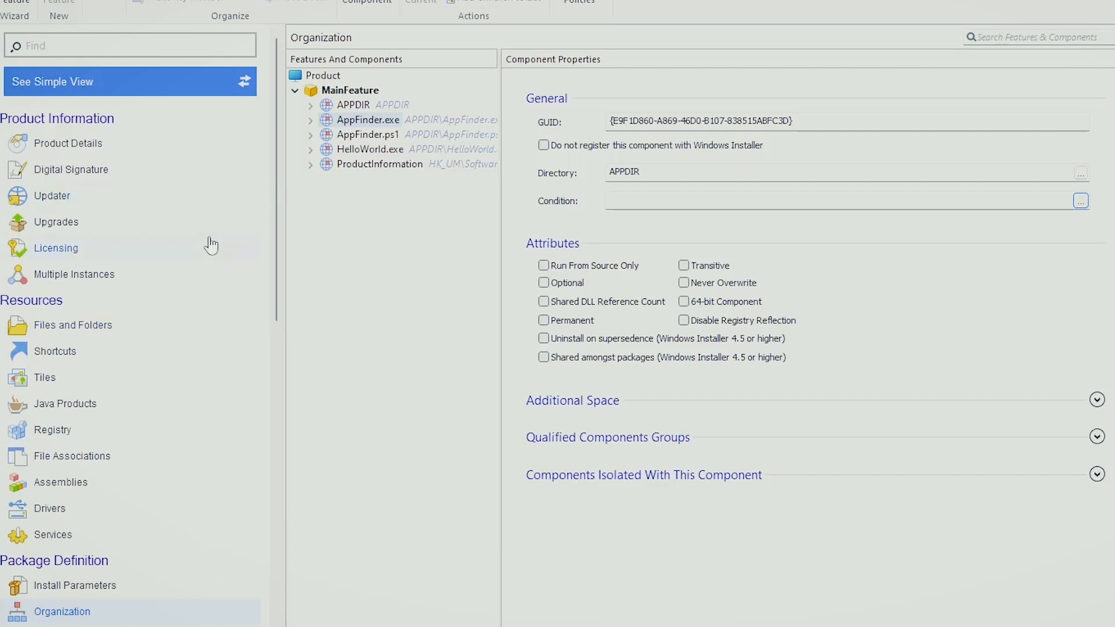
scroll(210, 246, down, 5)
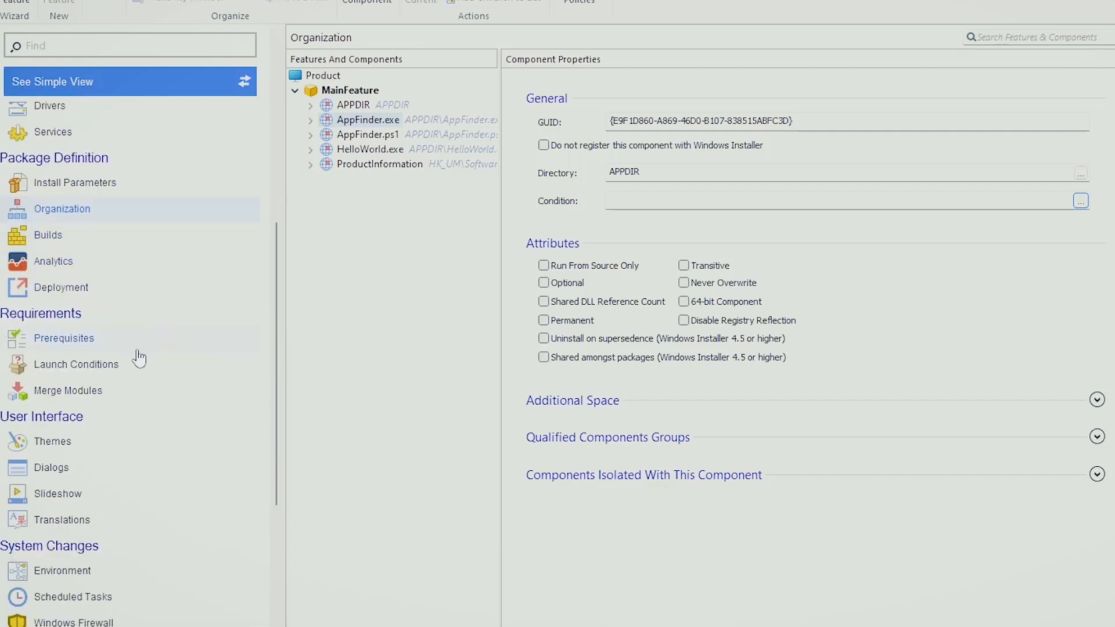
click(132, 364)
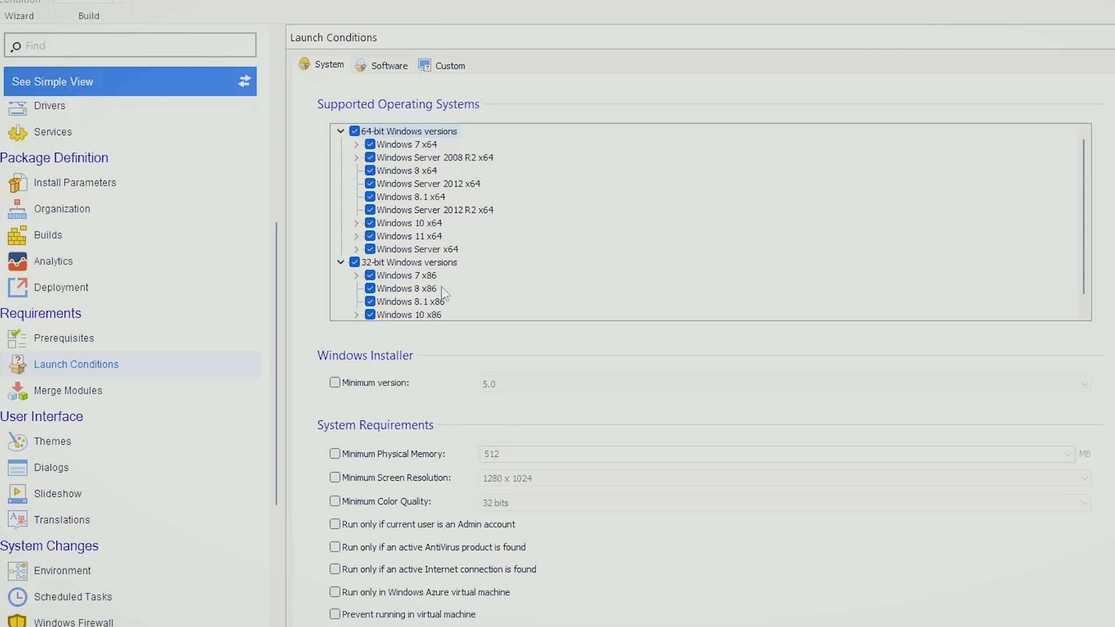
- Try requiring Windows Installer 5.0 as the minimum version, look through the version choices, and disable the requirement again
click(359, 384)
click(599, 388)
click(599, 388)
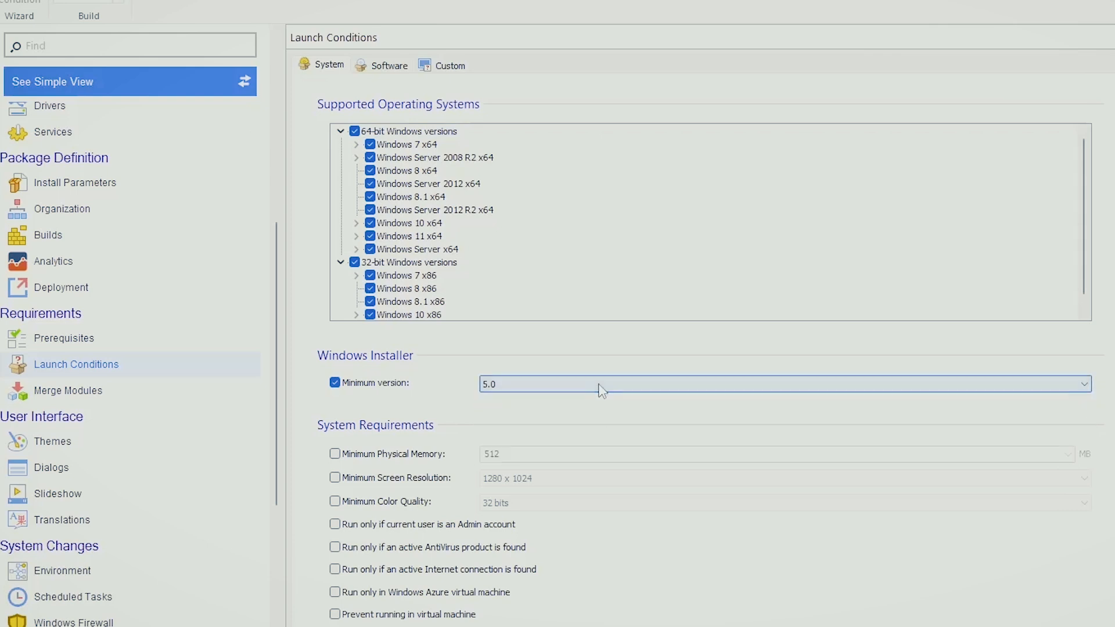
click(375, 390)
click(407, 390)
click(543, 387)
click(548, 386)
click(396, 384)
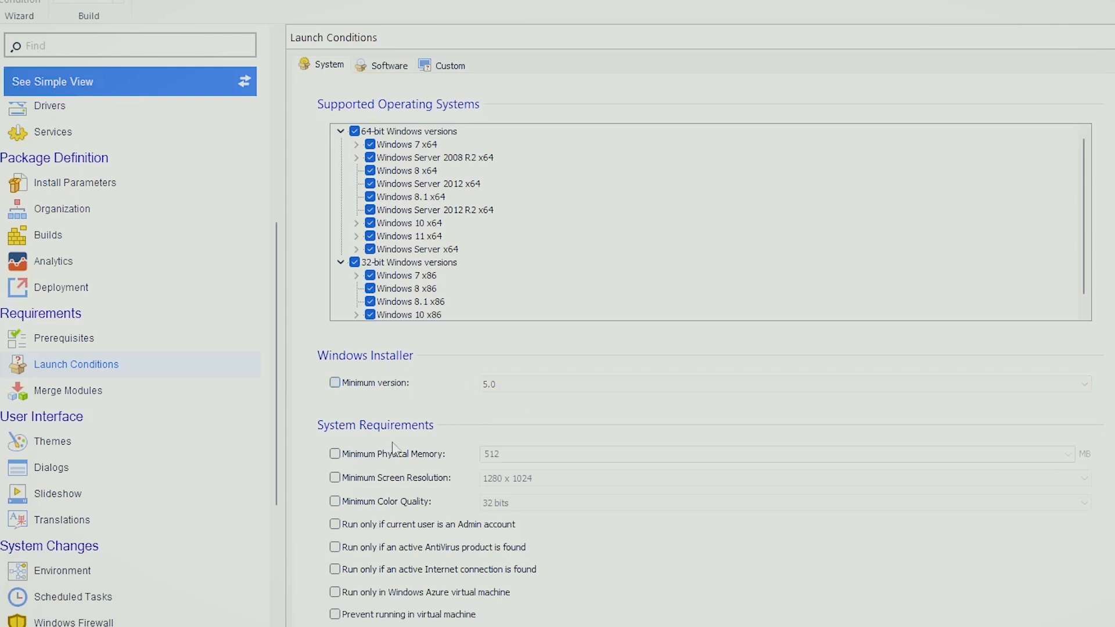
- Try the minimum physical memory, minimum screen resolution and virtual machine restrictions, disabling each one again
click(334, 454)
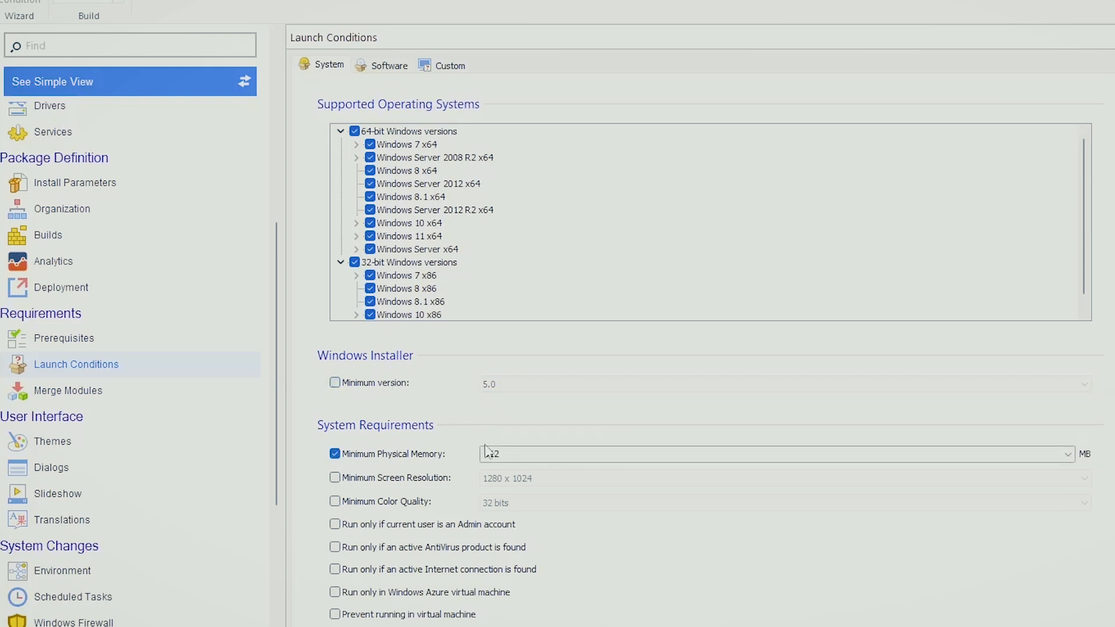
click(361, 458)
click(367, 478)
click(367, 479)
scroll(401, 528, down, 3)
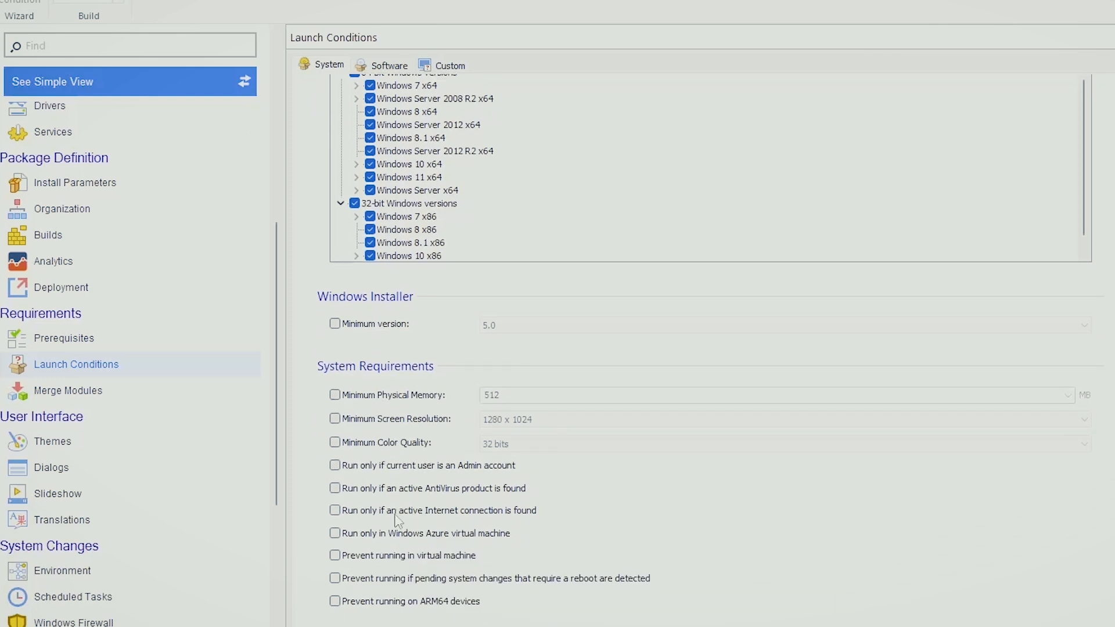
scroll(441, 526, up, 3)
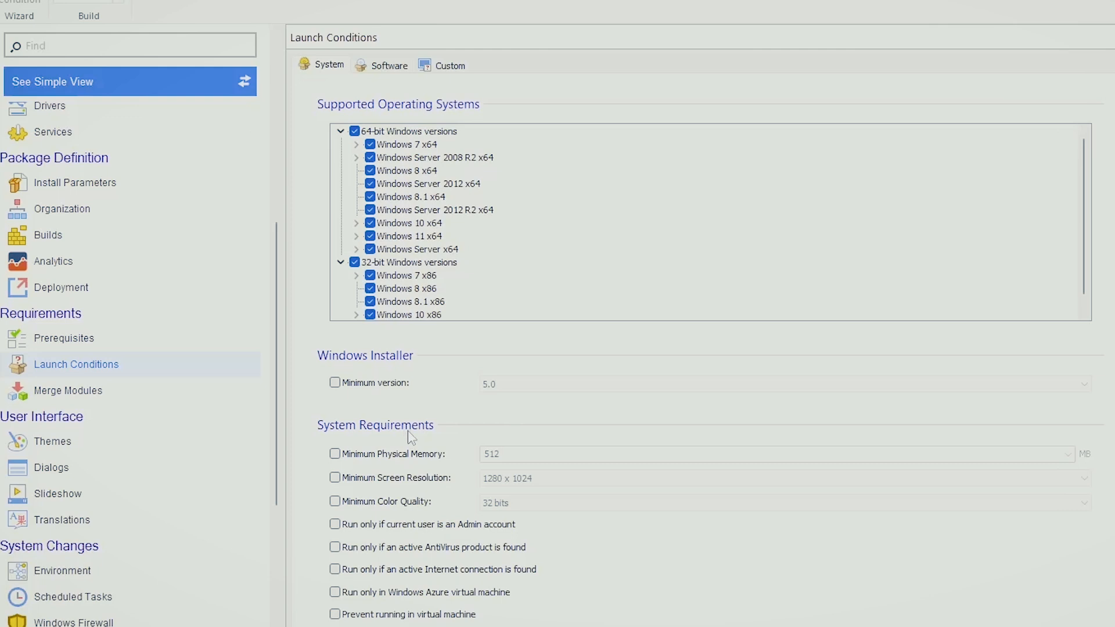
click(347, 616)
click(393, 617)
- Add a software launch condition requiring Adobe Reader, with Acrobat Reader DC 2018 as the version
click(375, 69)
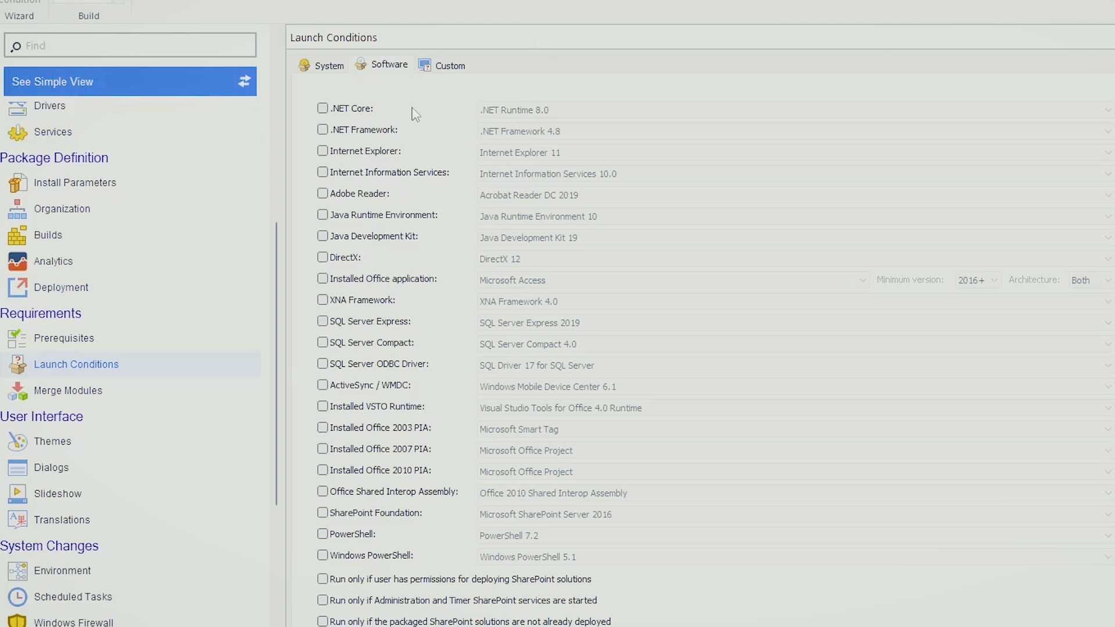
click(322, 194)
click(595, 197)
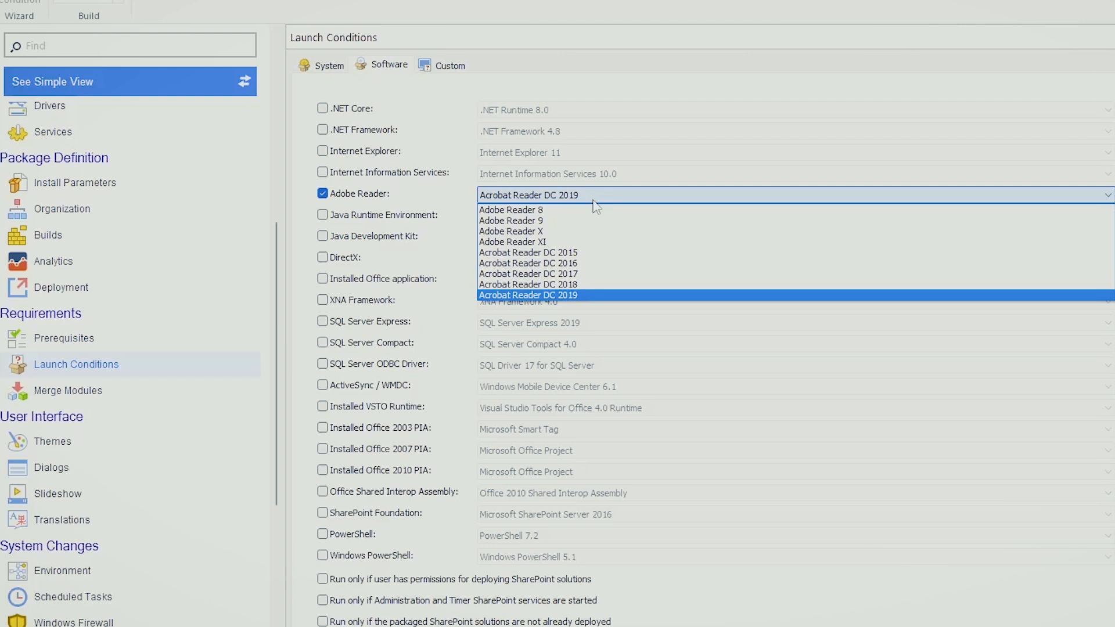
click(581, 284)
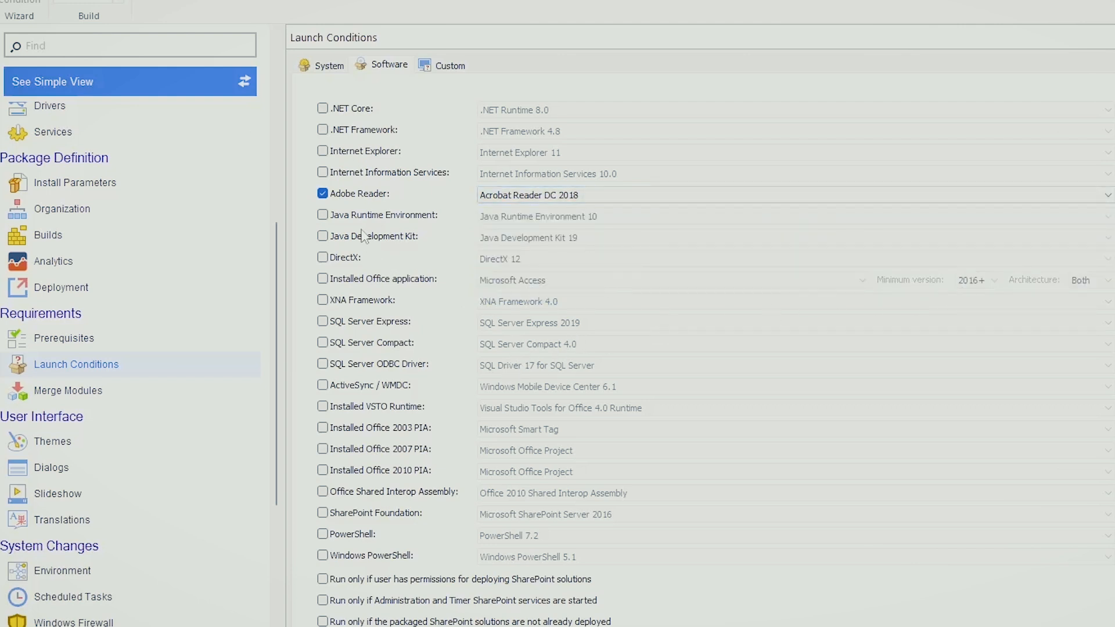
- Also require Java Runtime Environment 10 and Java Development Kit 19 as software launch conditions
click(323, 215)
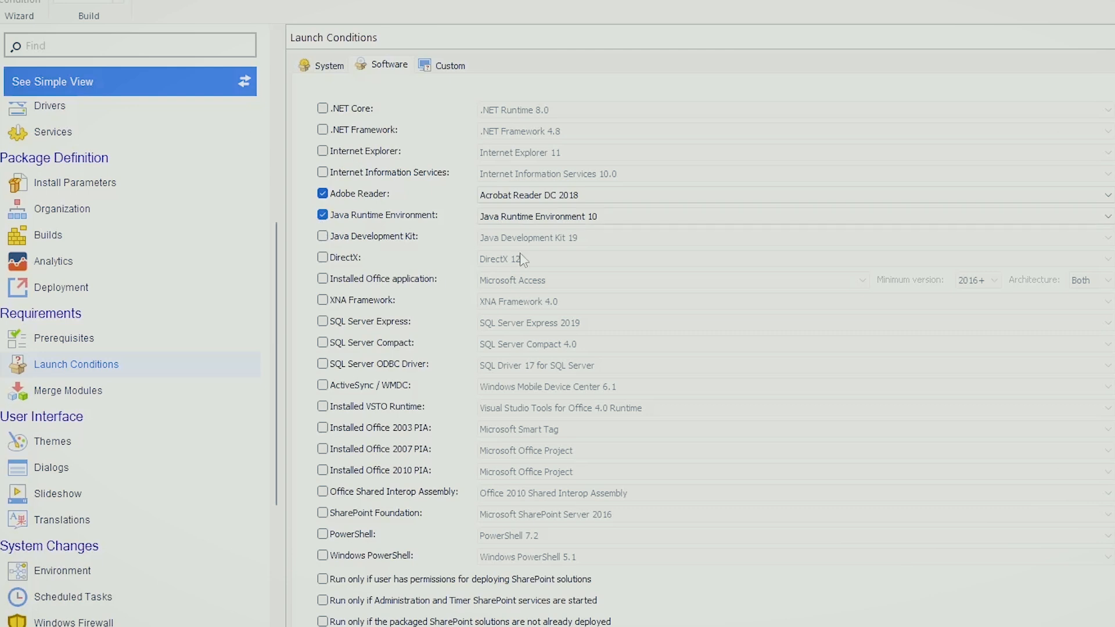
click(322, 235)
click(592, 239)
click(608, 241)
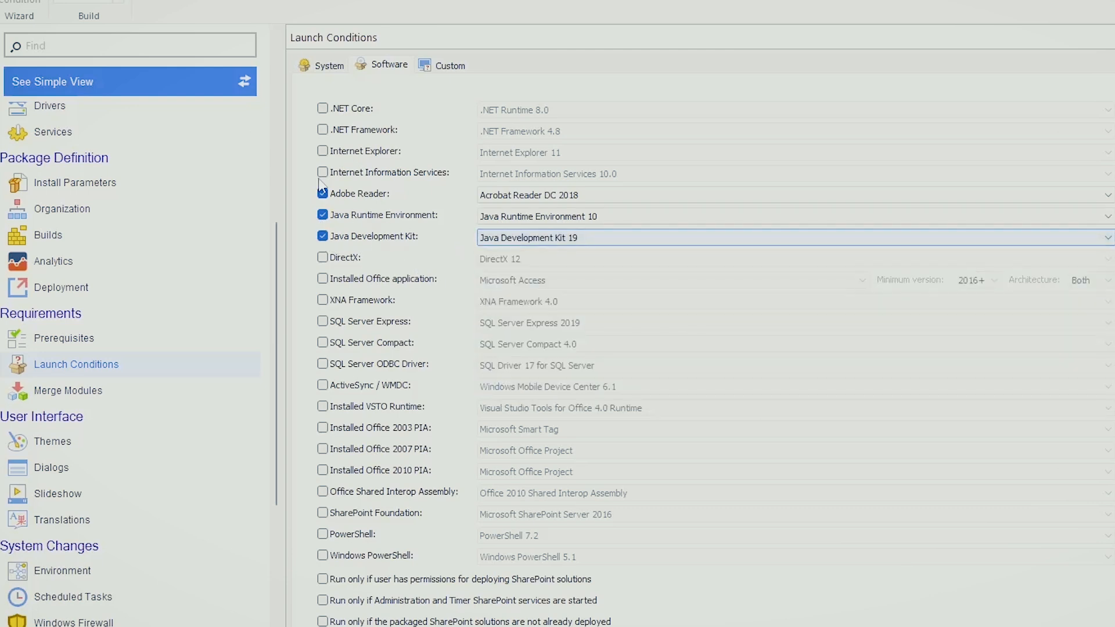
click(552, 217)
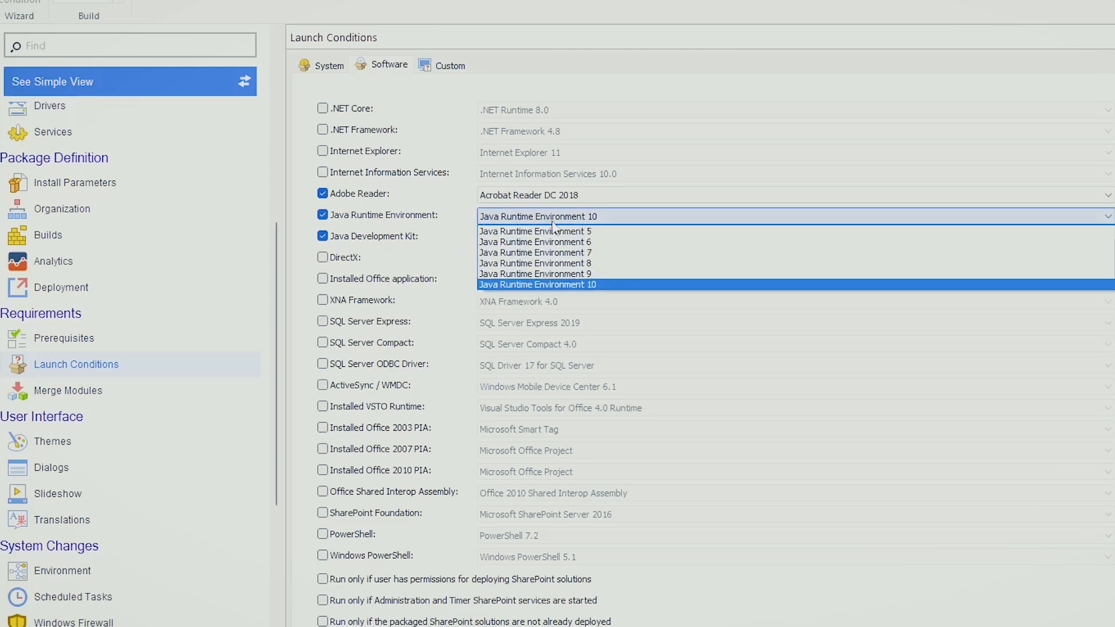
click(627, 215)
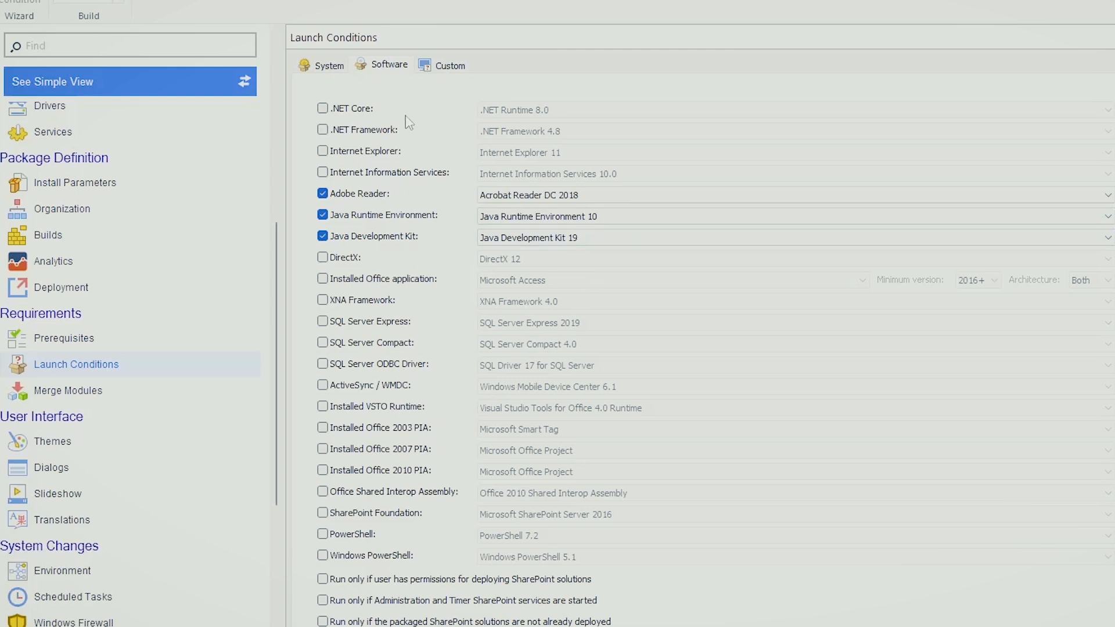
- Examine the custom launch condition's expression editor and the New Condition Wizard's condition types, leaving without creating a condition
click(448, 67)
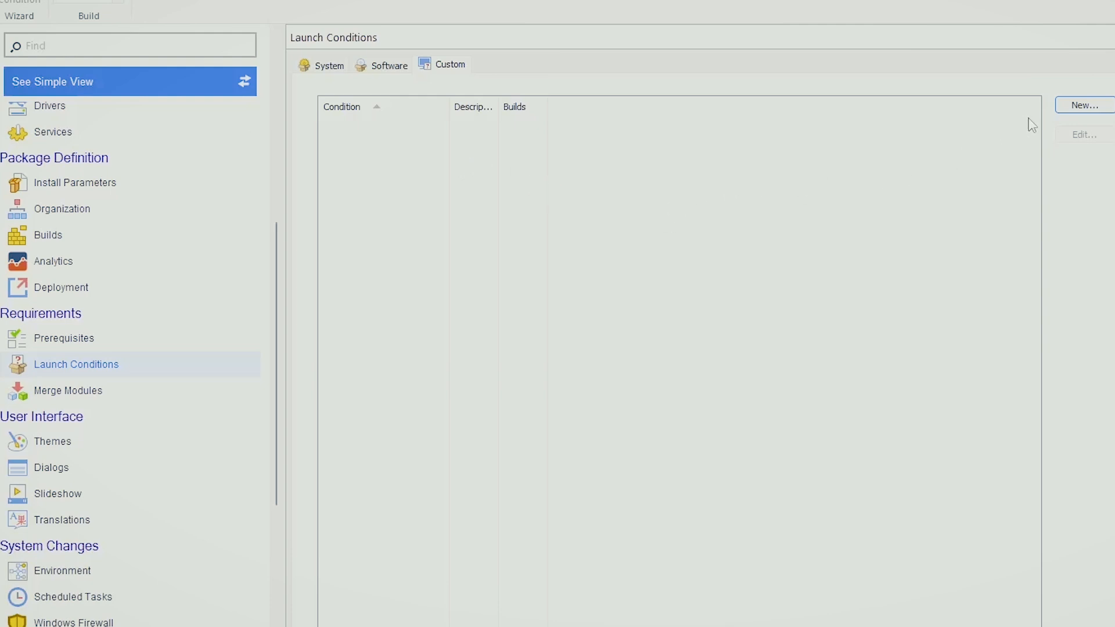
click(1084, 112)
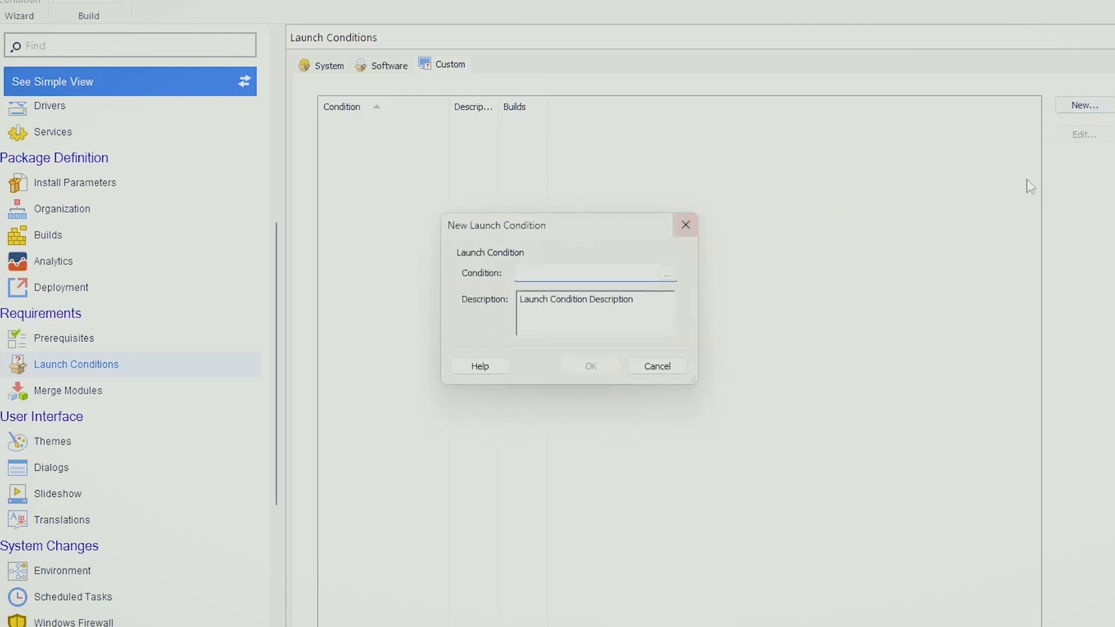
click(667, 273)
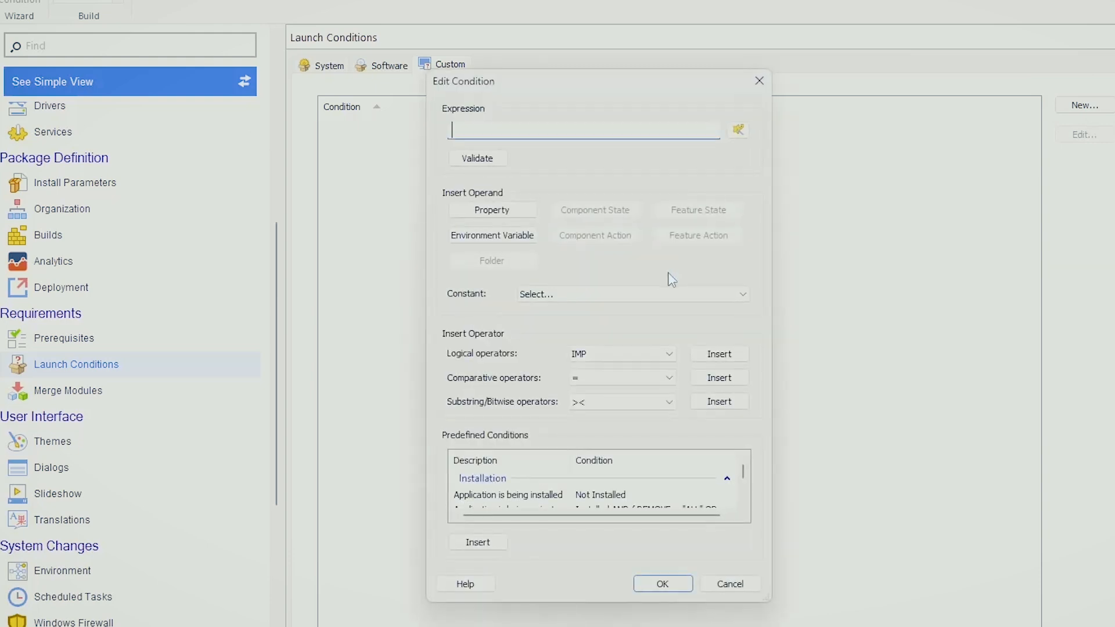
drag(601, 87, 581, 62)
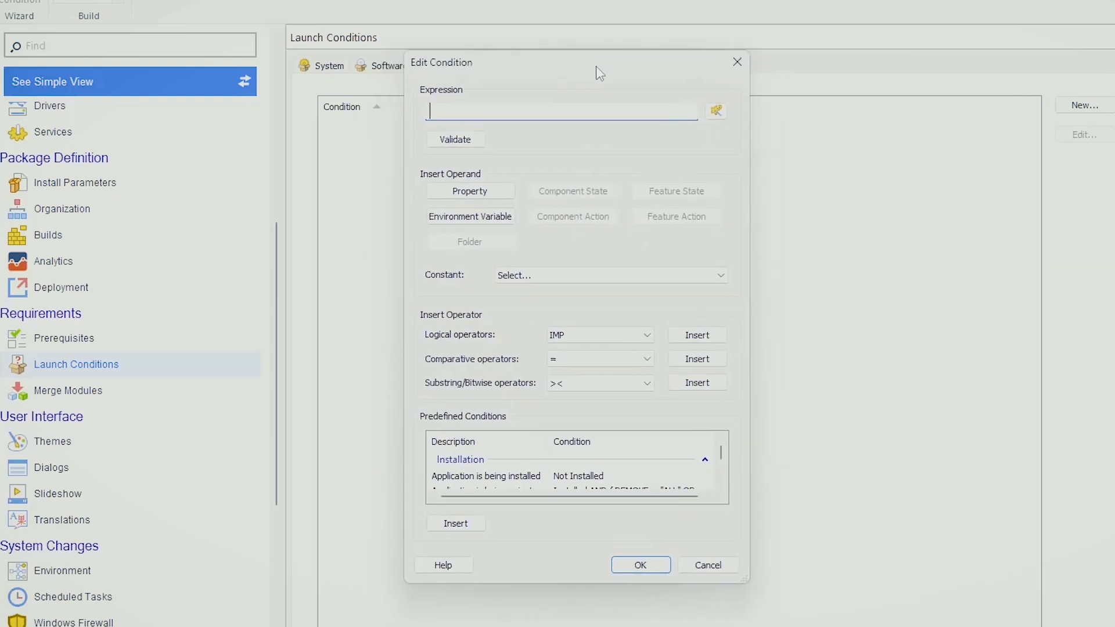
click(723, 110)
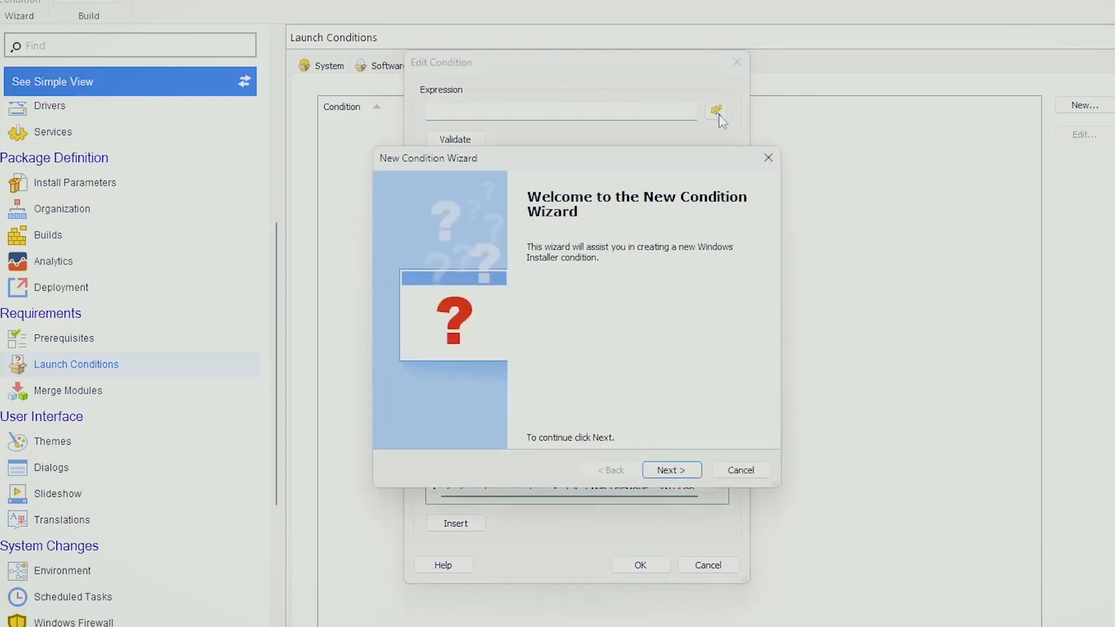
click(685, 478)
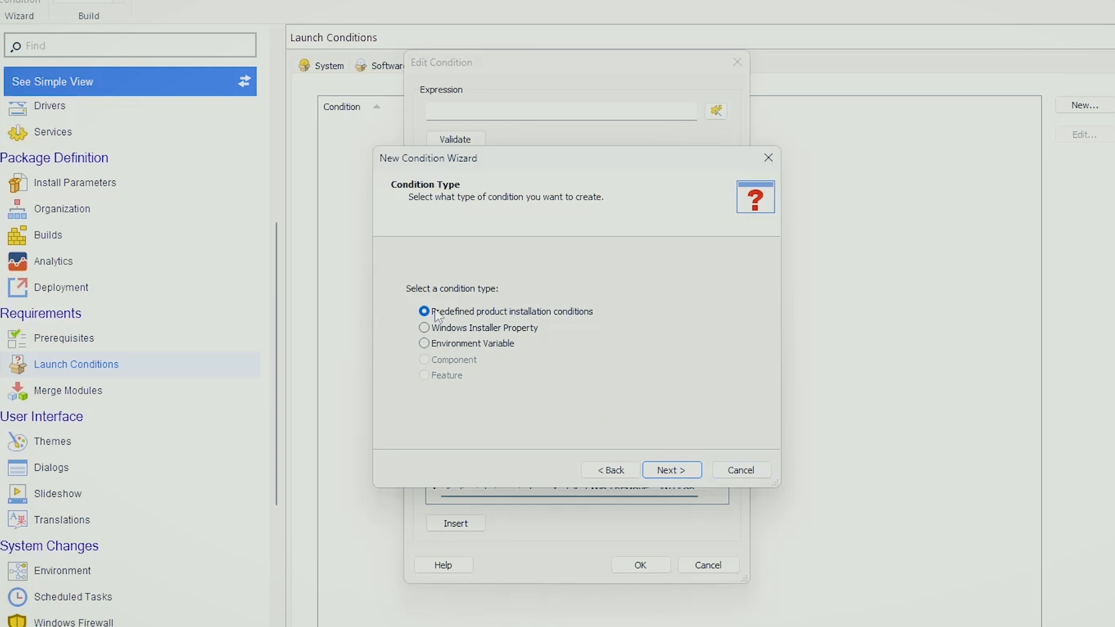
click(733, 473)
click(708, 566)
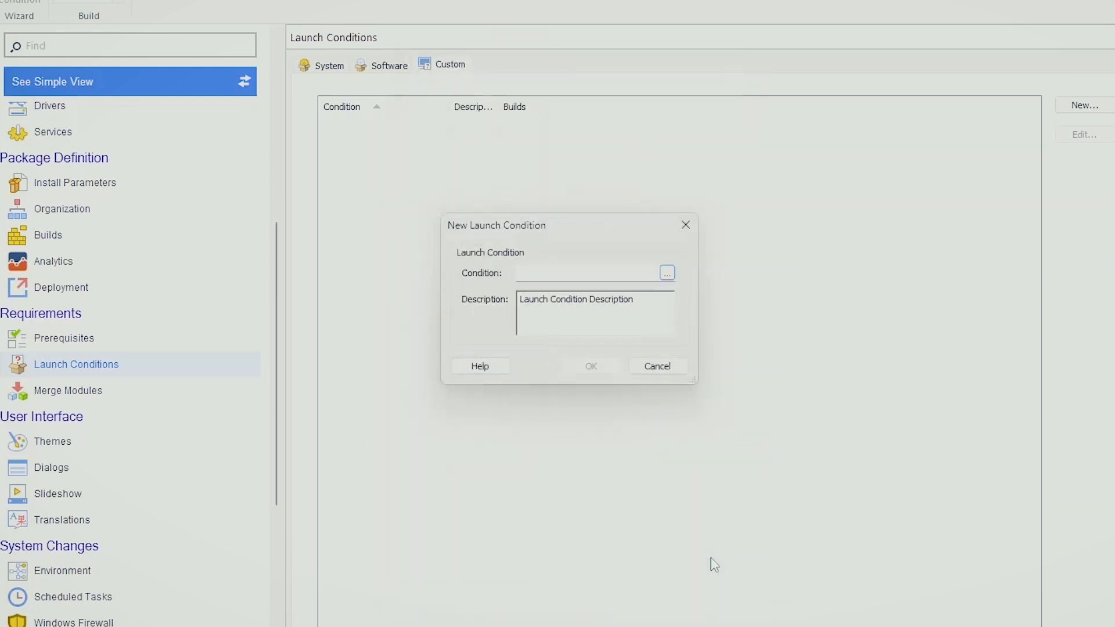
click(667, 368)
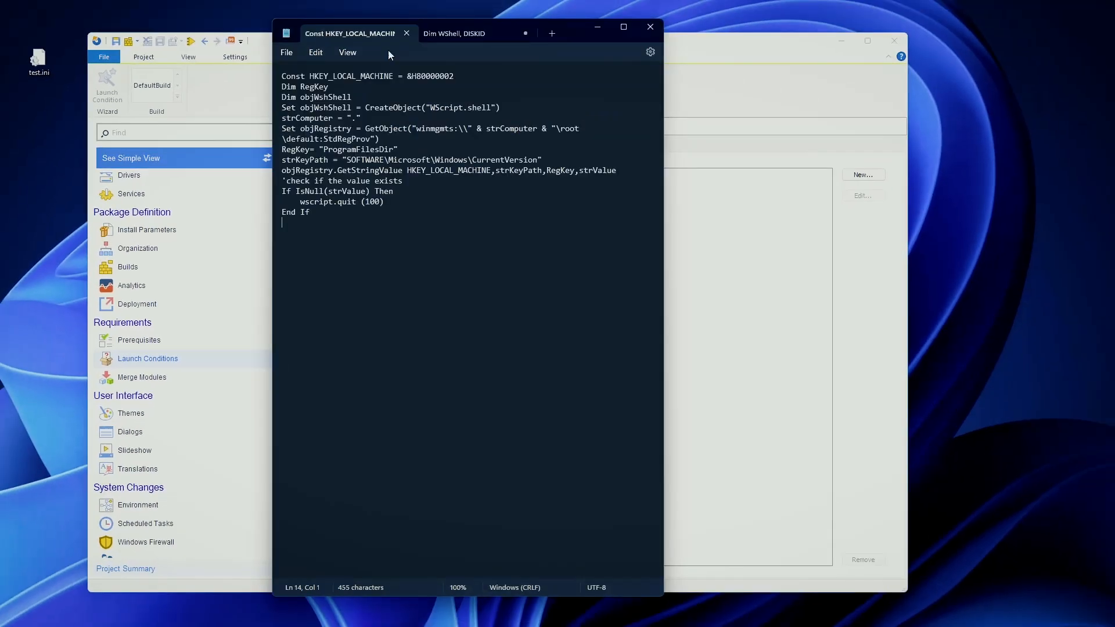
- Switch to Notepad and examine the registry check script's key path, ProgramFilesDir key and wscript.quit line
drag(565, 46, 634, 52)
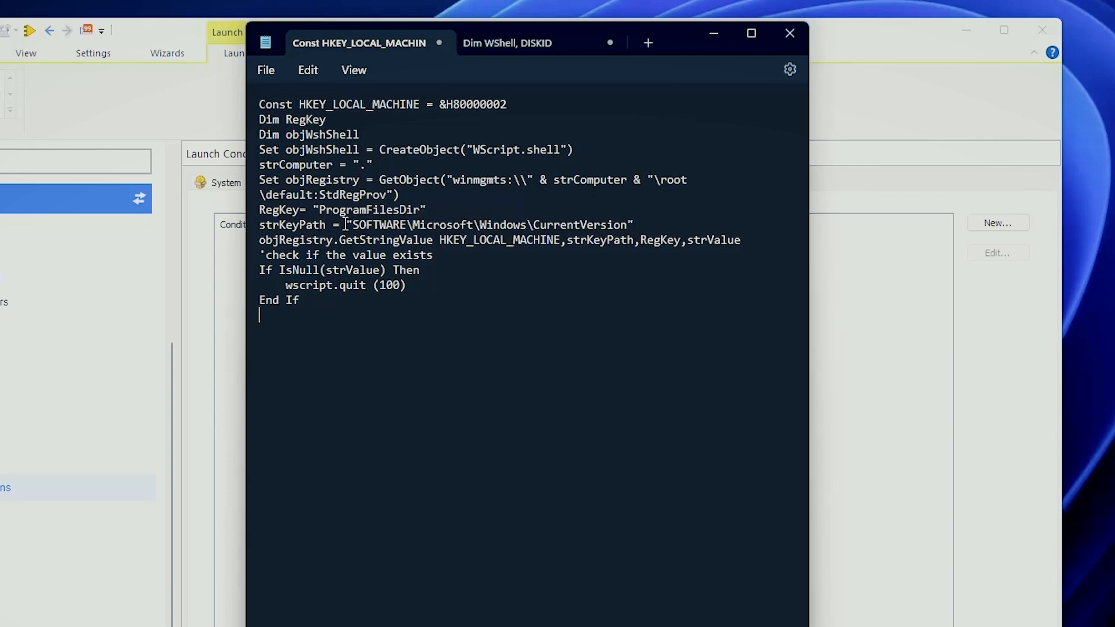
drag(353, 227, 628, 224)
click(630, 225)
drag(279, 271, 403, 284)
click(420, 284)
click(410, 285)
double_click(363, 210)
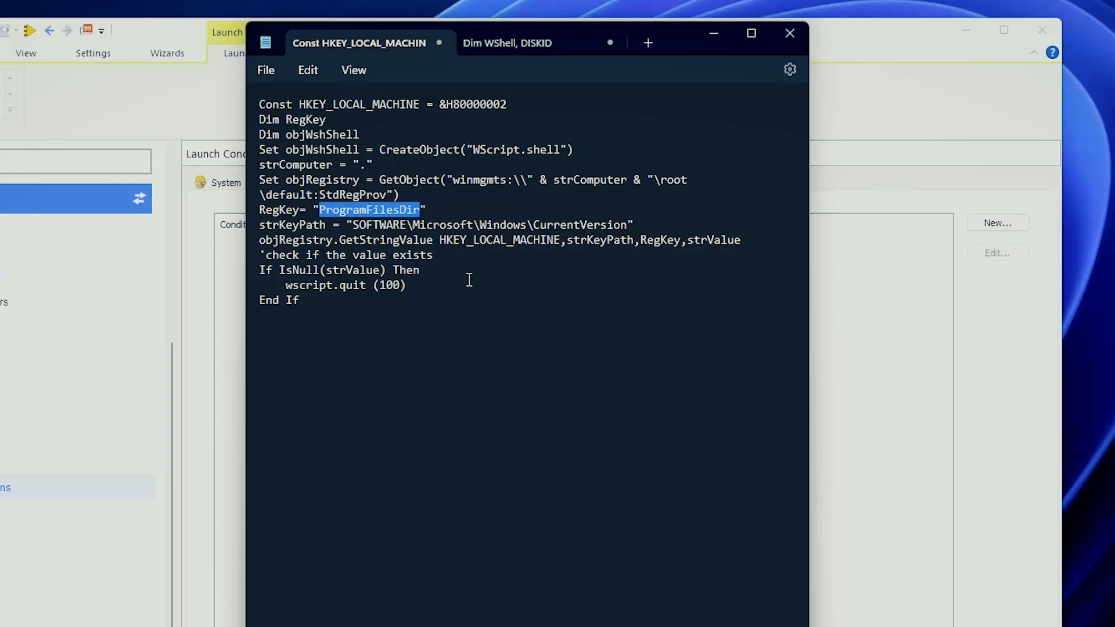
click(441, 292)
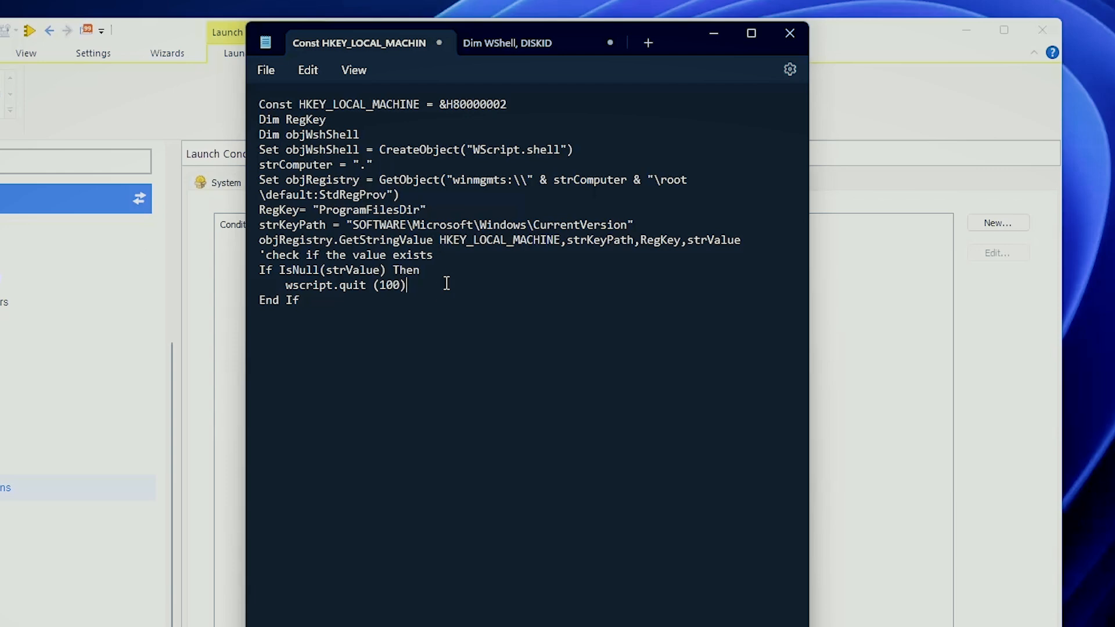
mouse_move(388, 280)
mouse_down()
mouse_move(295, 279)
mouse_move(381, 286)
mouse_up()
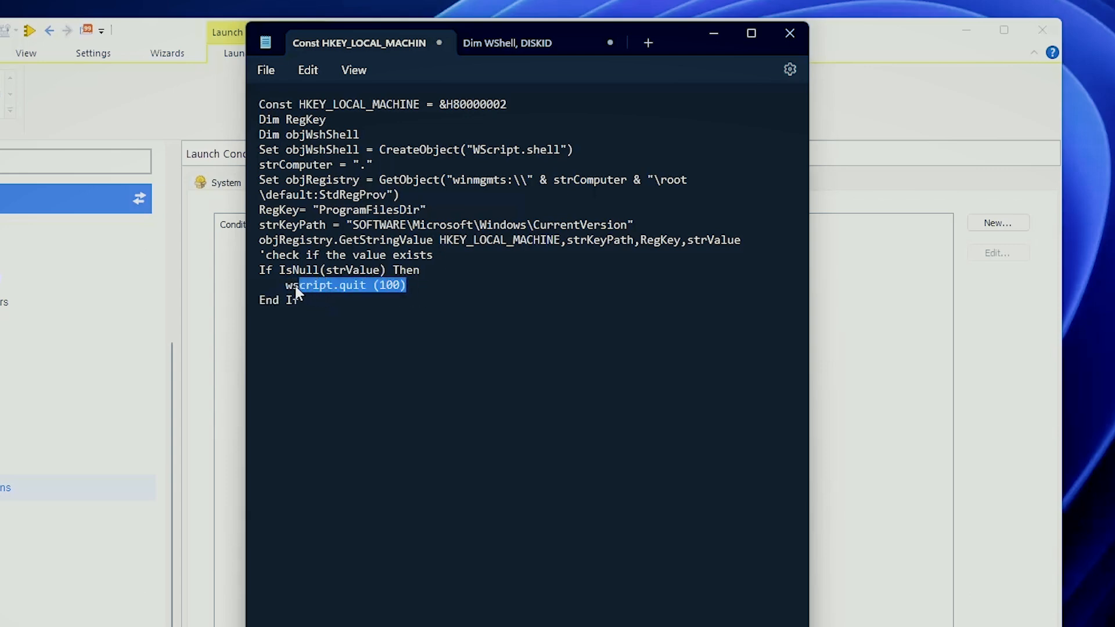
click(467, 304)
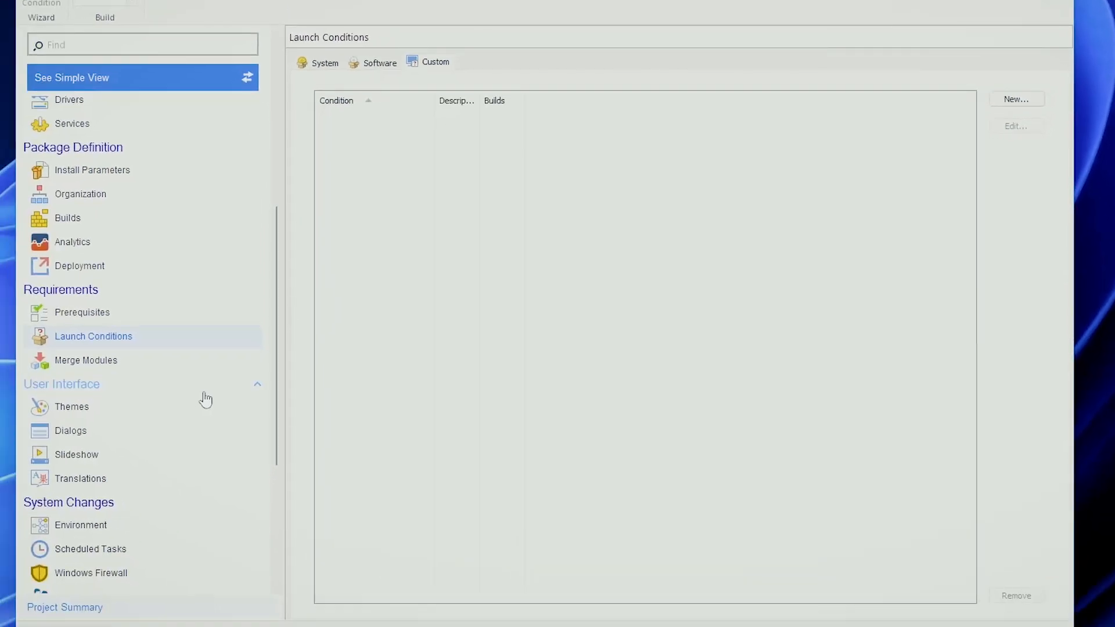
- Return to Advanced Installer and add a custom action that launches the attached file check.vbs from the Desktop
scroll(203, 401, down, 3)
scroll(162, 518, down, 1)
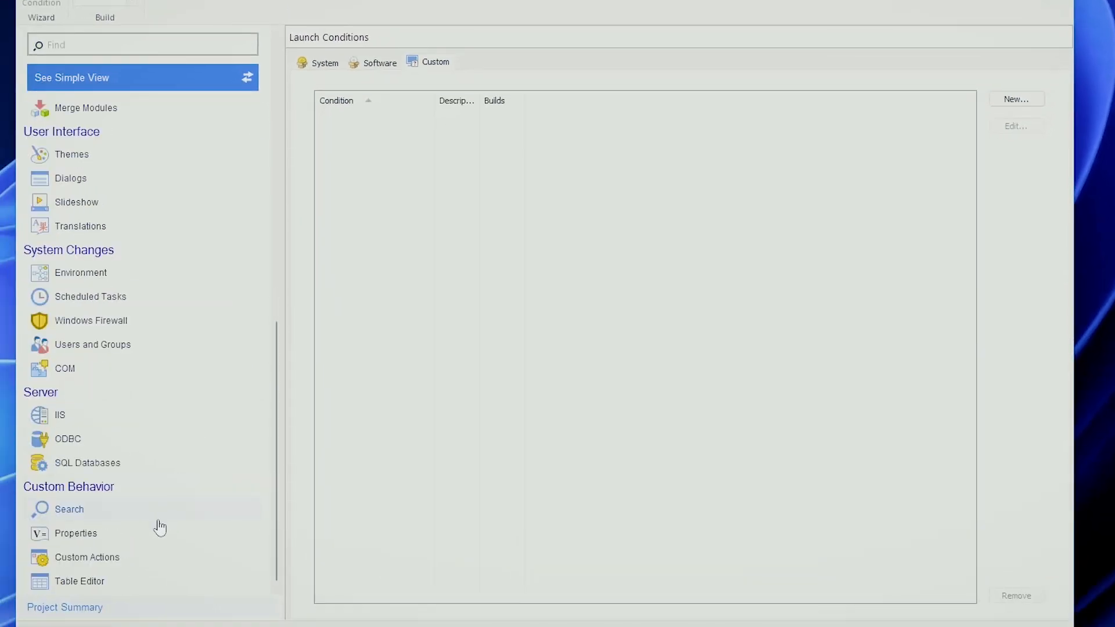
click(135, 562)
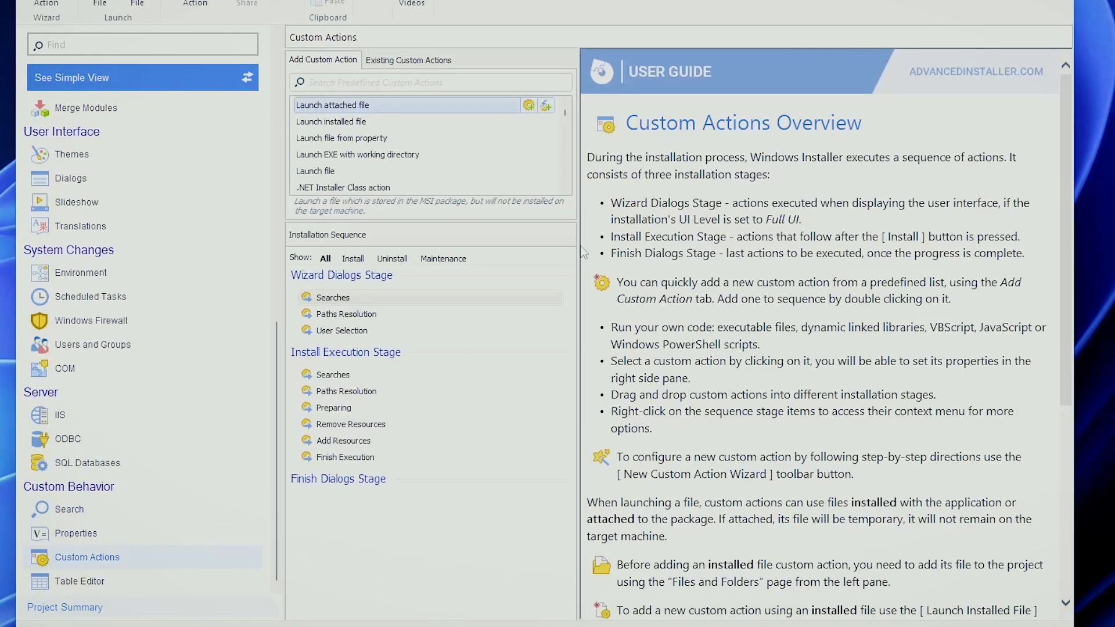
double_click(434, 104)
double_click(217, 108)
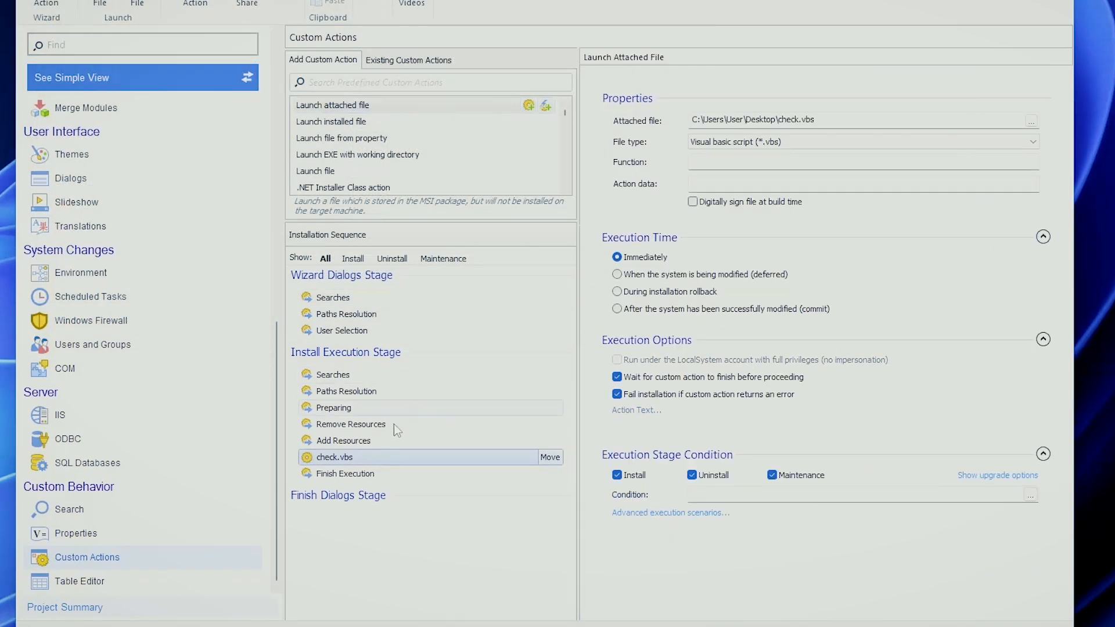
- Place the check.vbs action before Searches in the Wizard Dialogs Stage and restrict it to Install only
drag(352, 459, 362, 292)
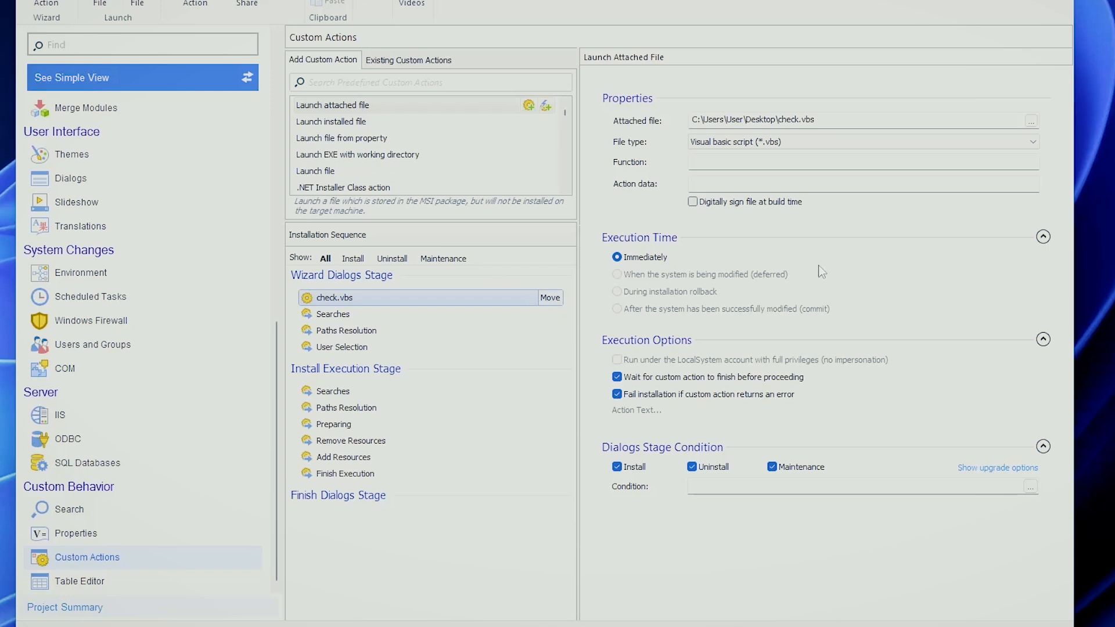
click(691, 468)
click(773, 467)
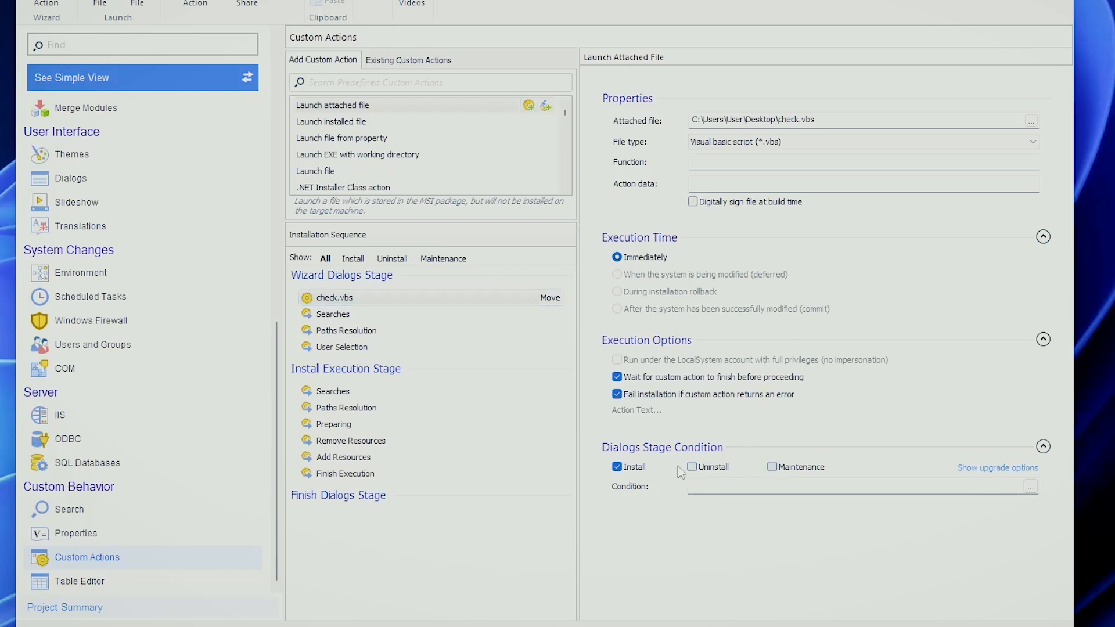
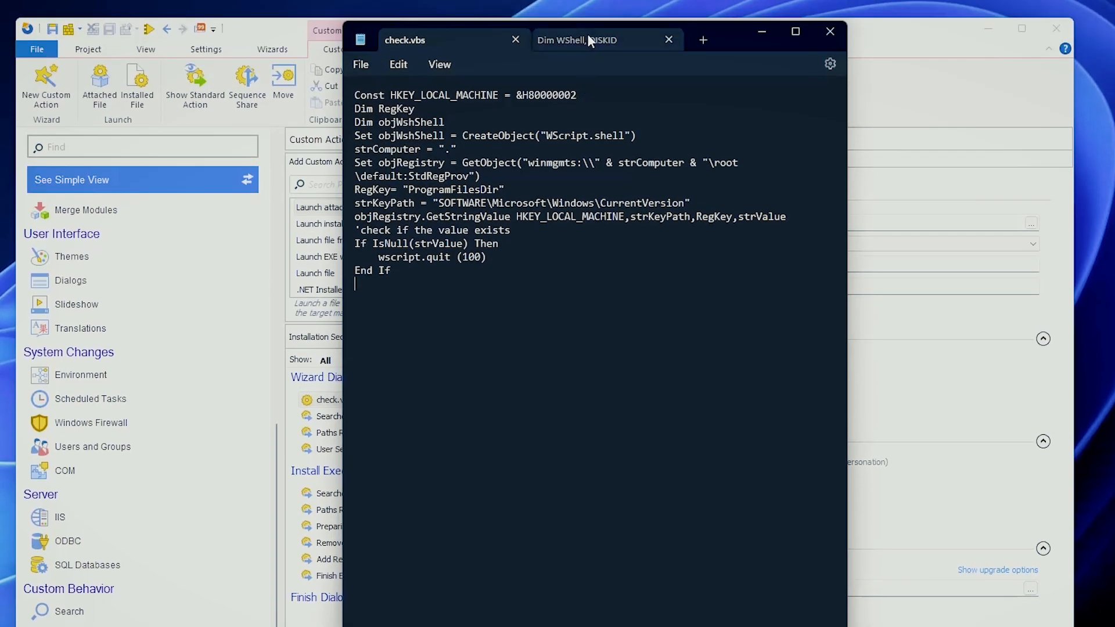
- Examine the second Notepad script, which reads the Disk\Enum\0 registry value and assigns it to the DISKID session property
click(588, 36)
click(592, 186)
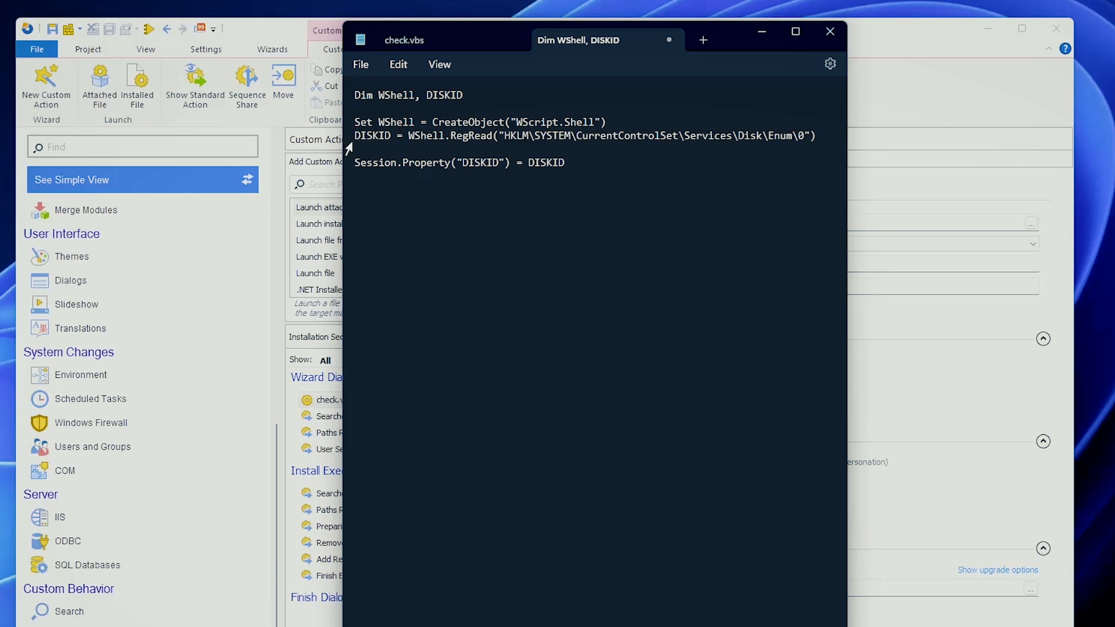
drag(354, 137, 388, 132)
drag(504, 135, 806, 139)
click(748, 170)
drag(354, 163, 451, 163)
click(473, 164)
double_click(490, 163)
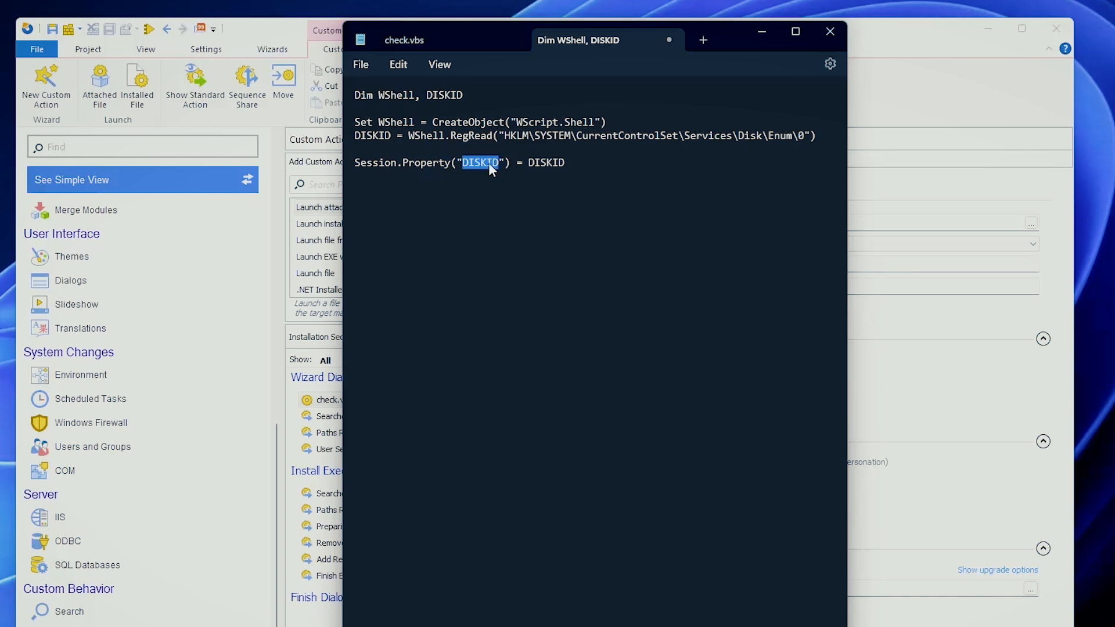
click(619, 173)
- Return to Advanced Installer and add a project property named DISKID with the value 0
click(282, 476)
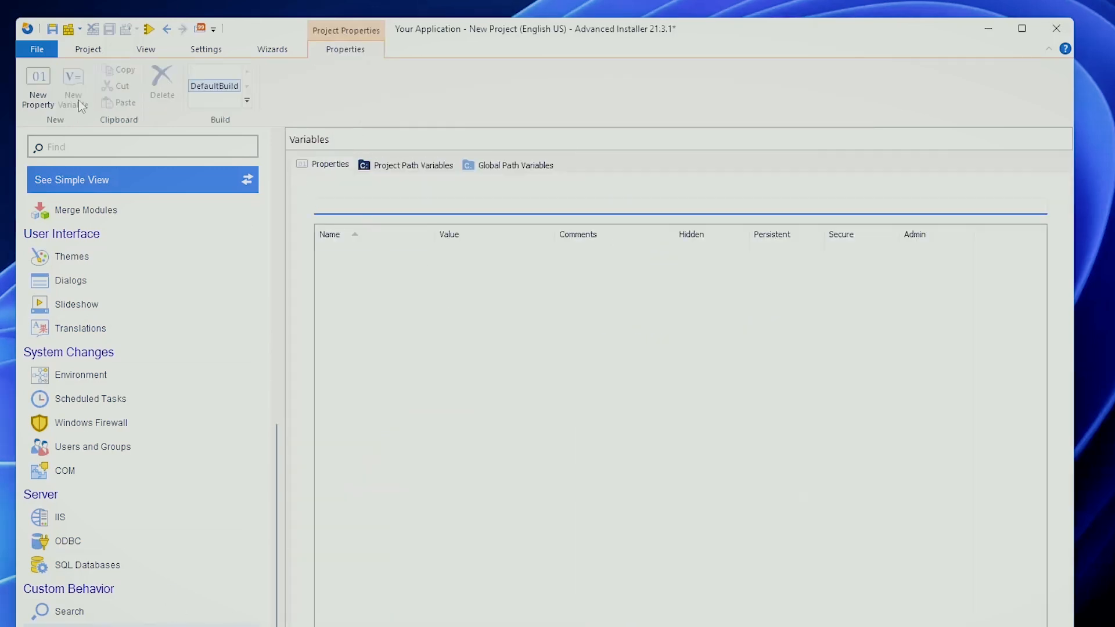
click(56, 97)
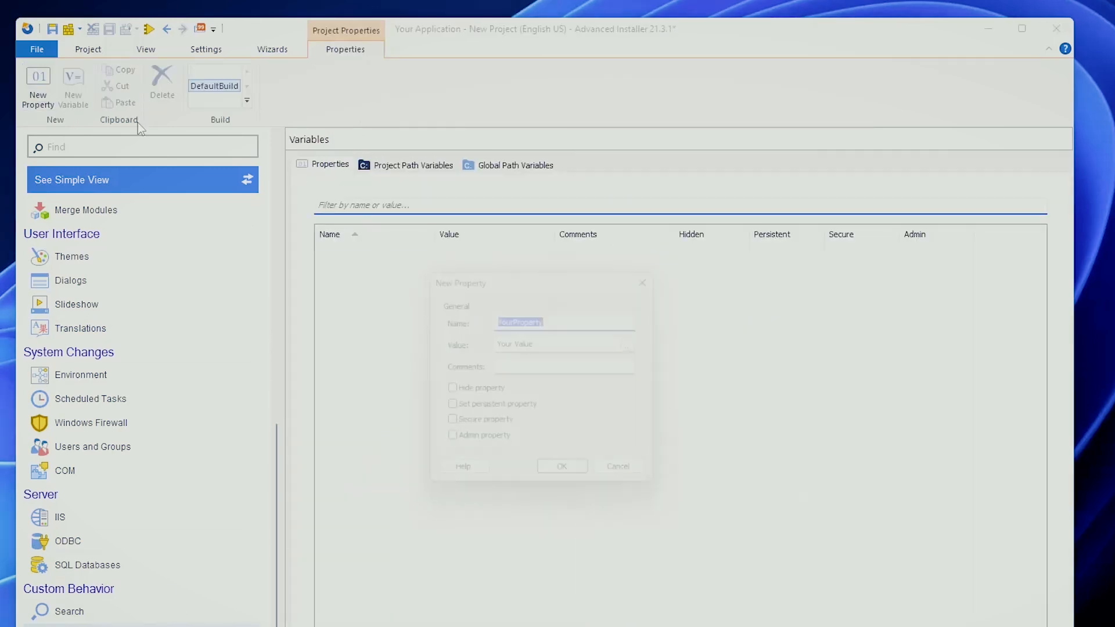
text(DISKID)
key(Tab)
text(9)
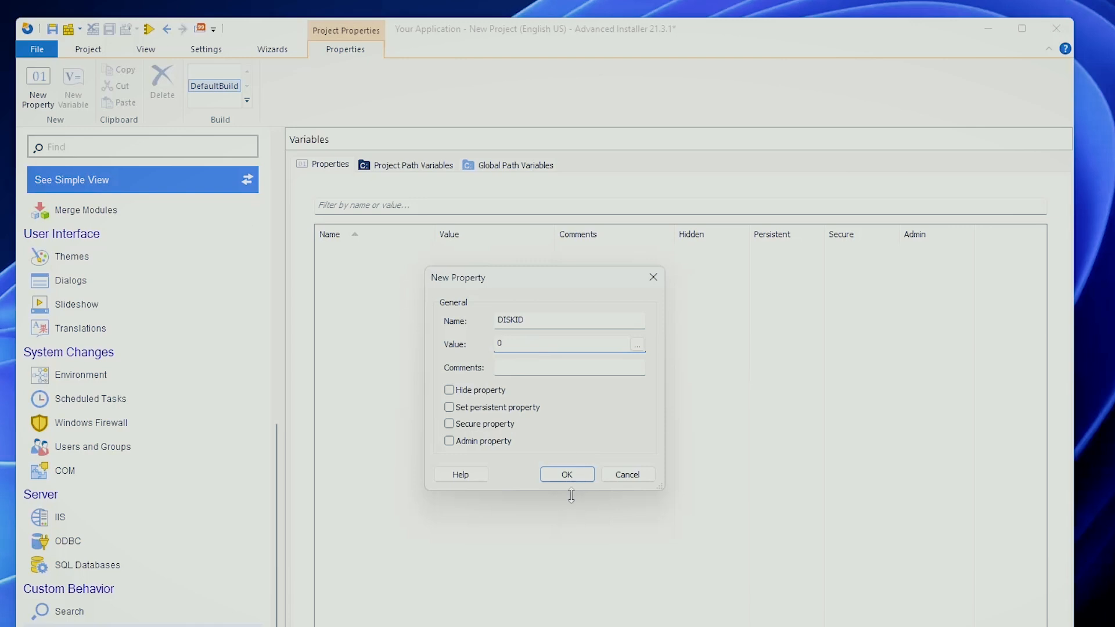
click(576, 475)
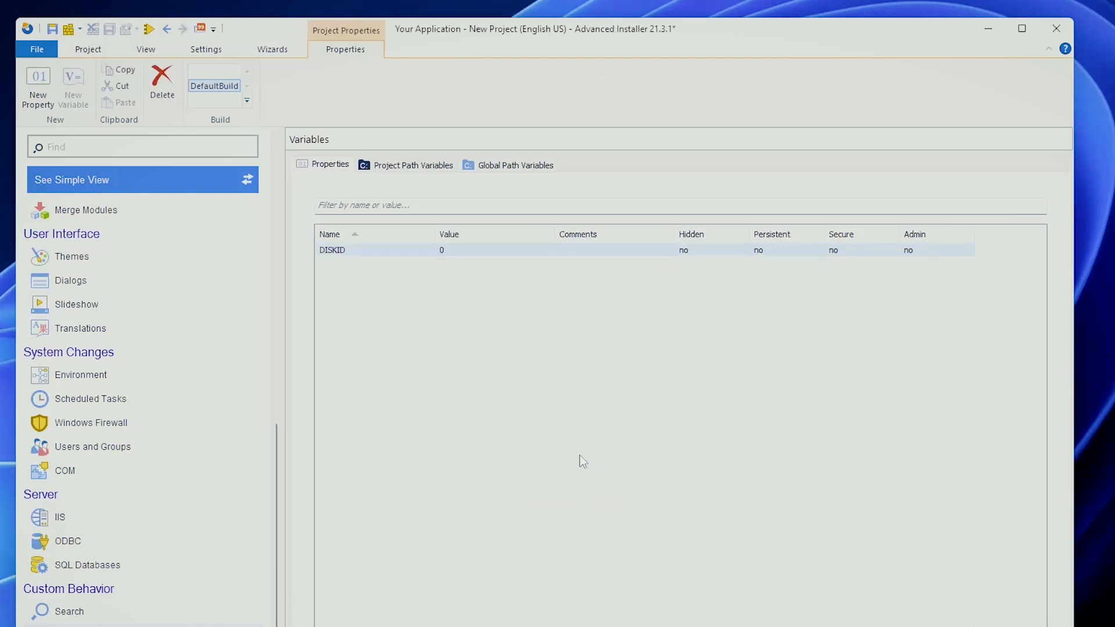
- Compare the session property name in the Notepad script with the DISKID property defined in the project
key(alt+Tab)
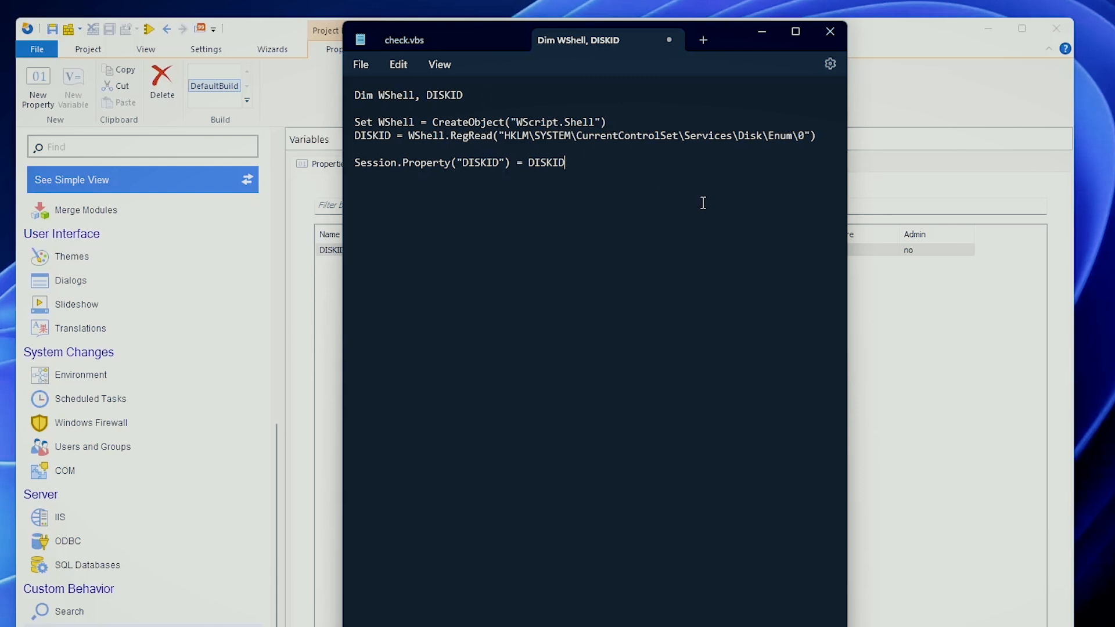
double_click(483, 166)
click(508, 187)
click(295, 259)
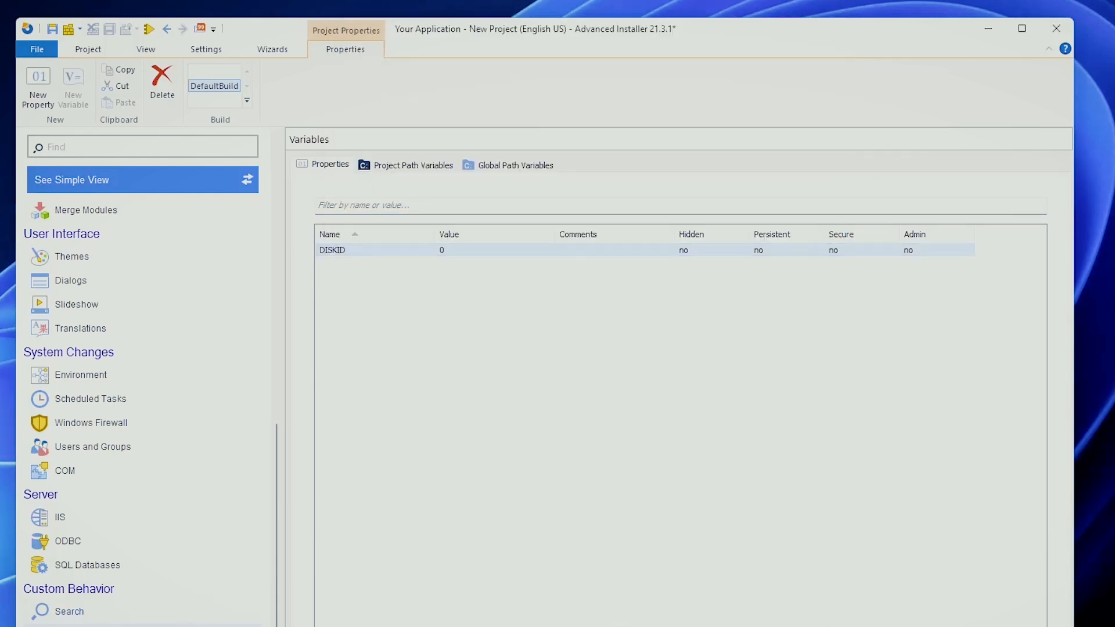
key(alt+Tab)
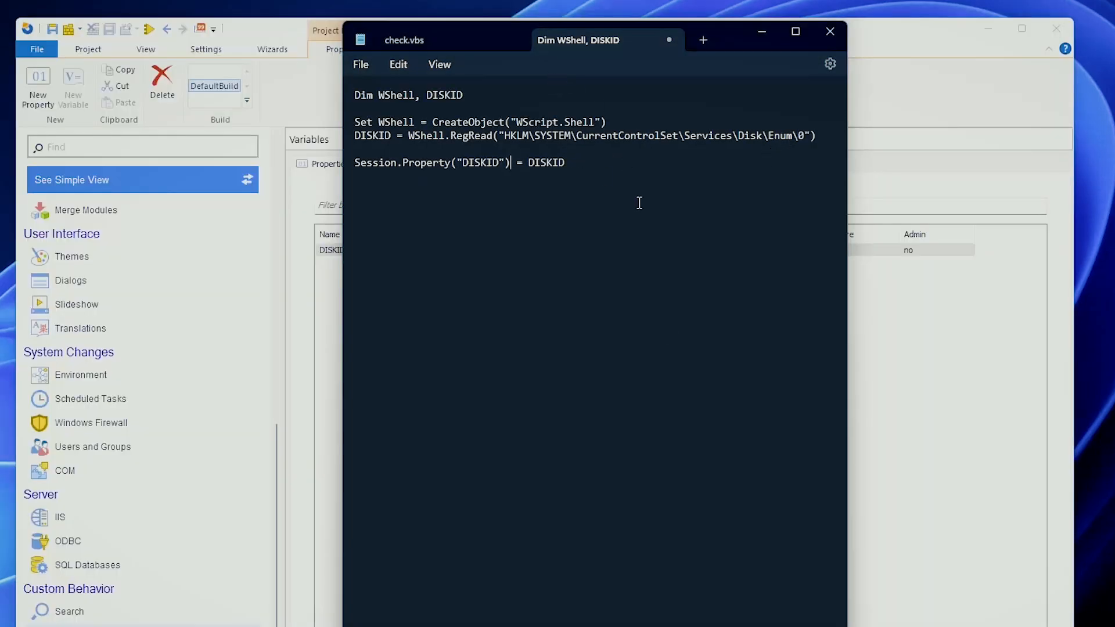
- Start a new custom launch condition in Advanced Installer and insert the user-defined DISKID property into its expression
drag(275, 477, 272, 360)
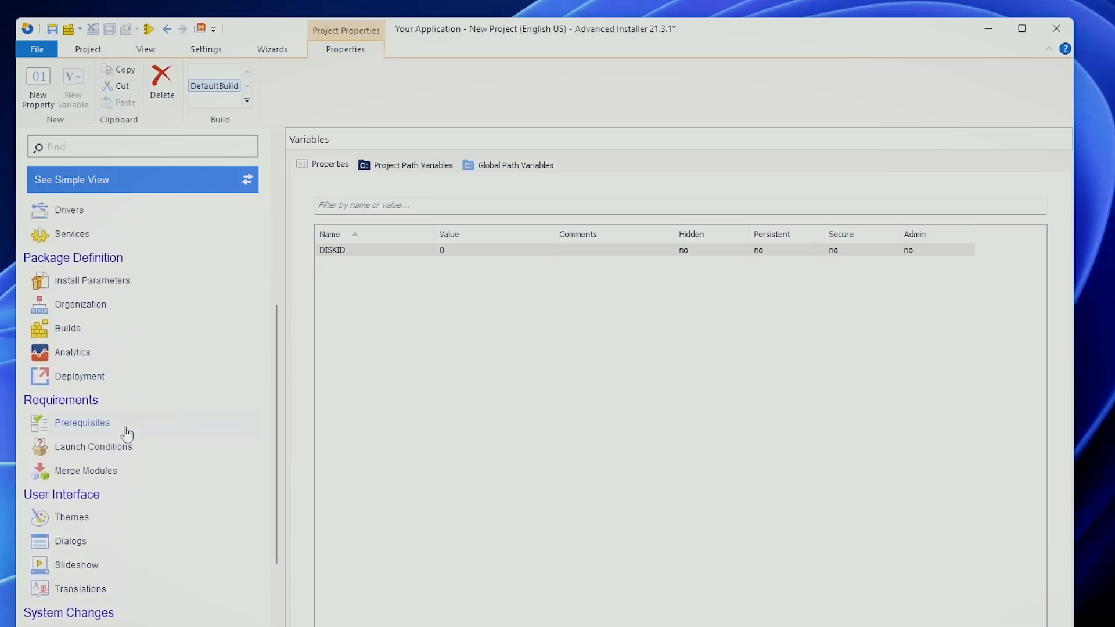
click(93, 446)
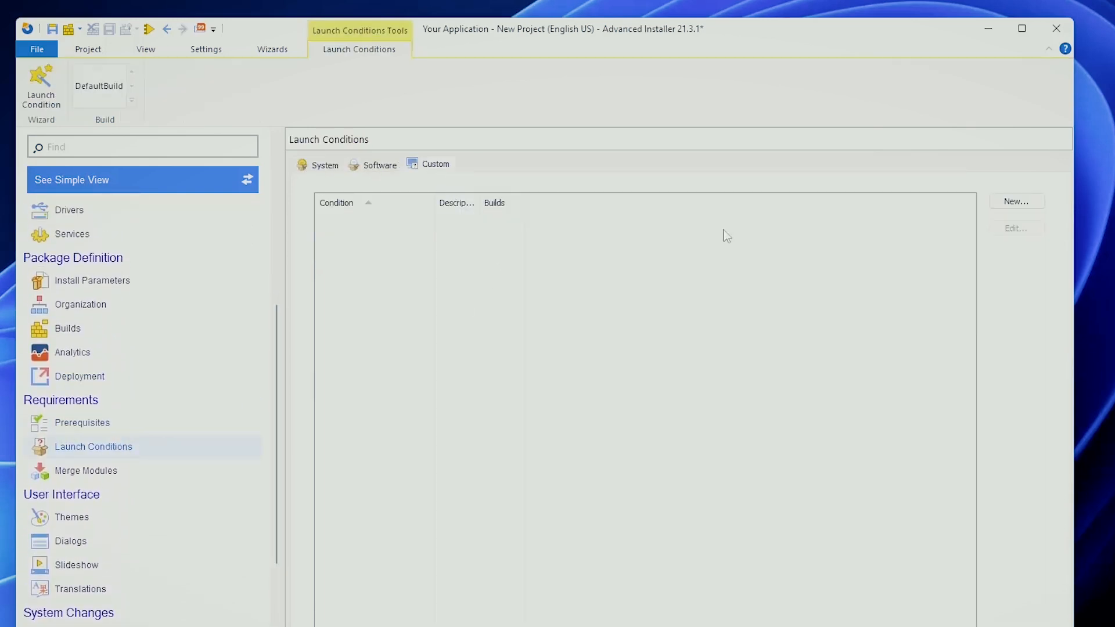
click(1025, 202)
click(631, 355)
click(454, 280)
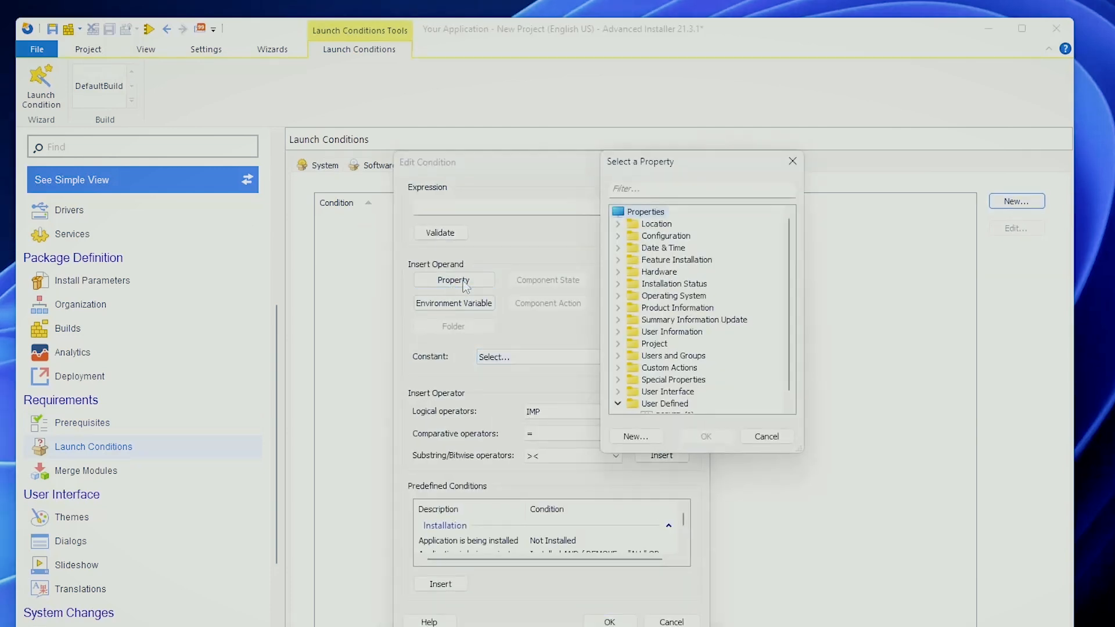
scroll(720, 285, down, 1)
click(672, 404)
click(708, 439)
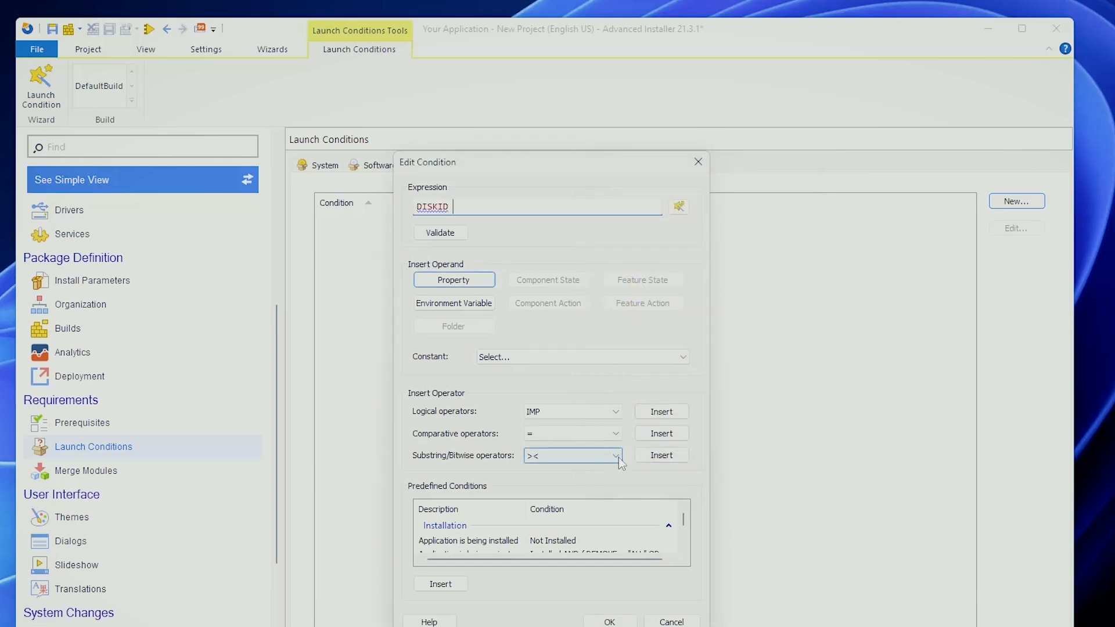
- Complete the condition expression with the <> comparative operator and the value "0"
click(608, 437)
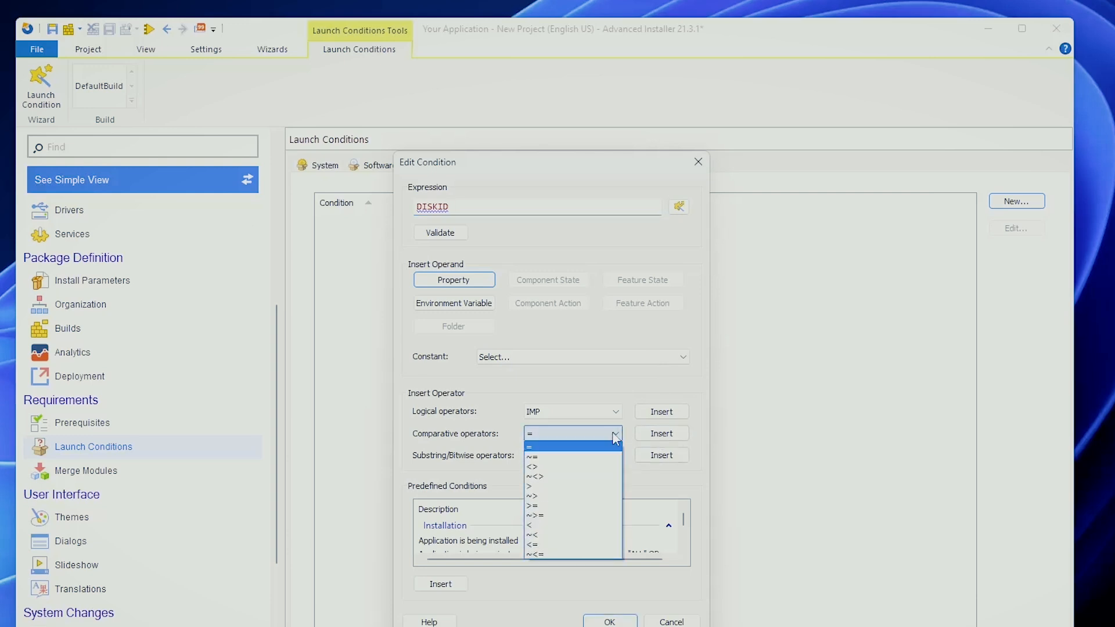
click(597, 457)
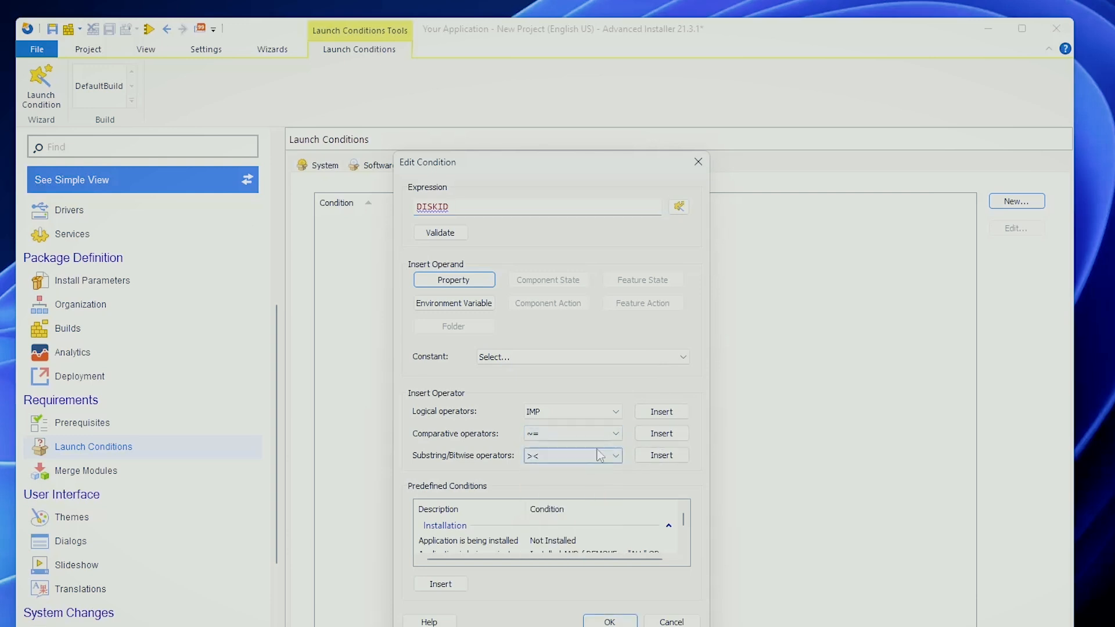
click(607, 434)
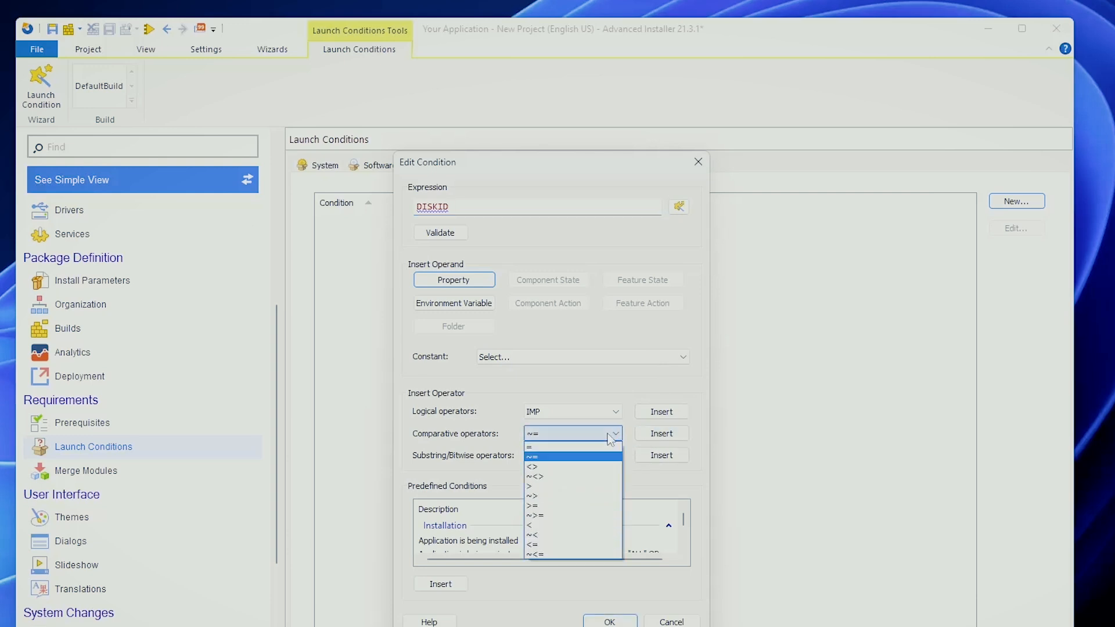
click(542, 467)
click(662, 433)
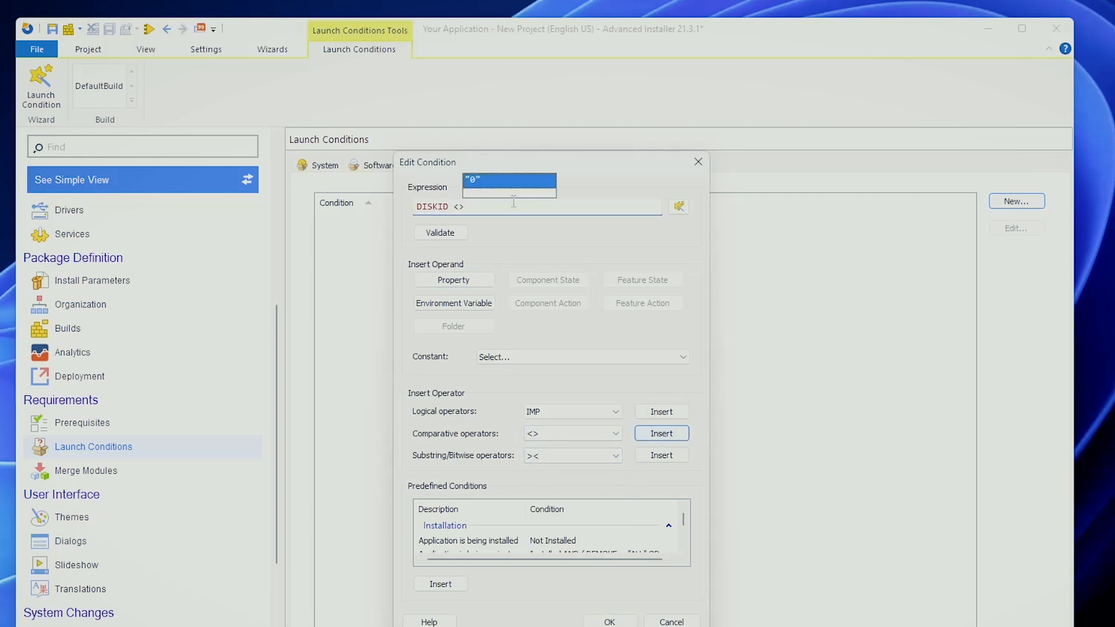
click(517, 180)
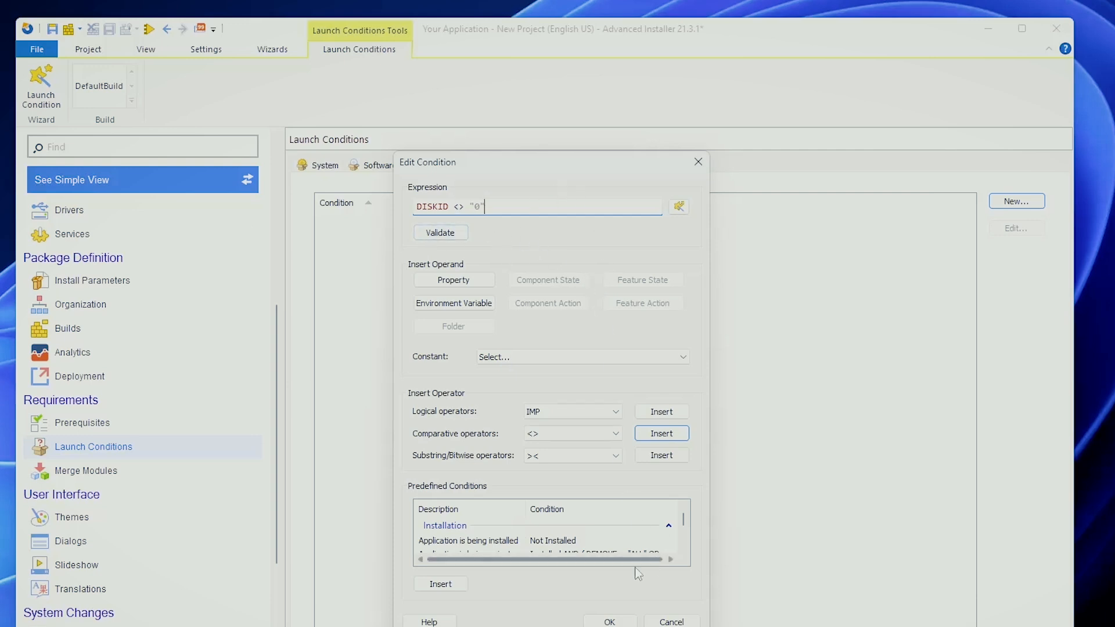
click(607, 621)
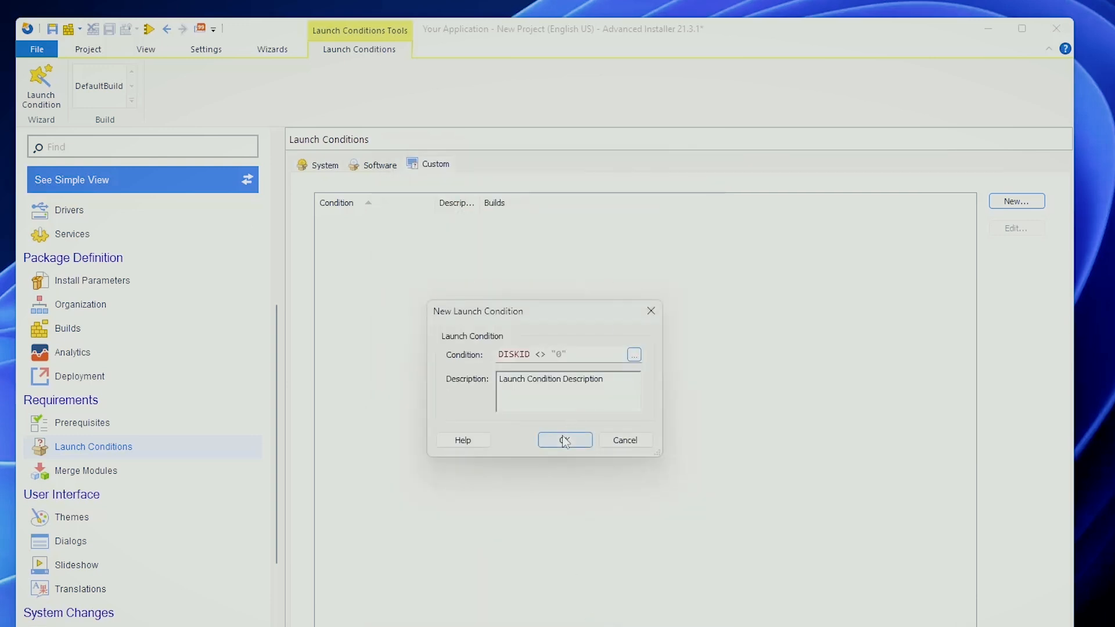
- Save the custom launch condition with its default description and fit the Description column to its content
click(565, 442)
double_click(522, 199)
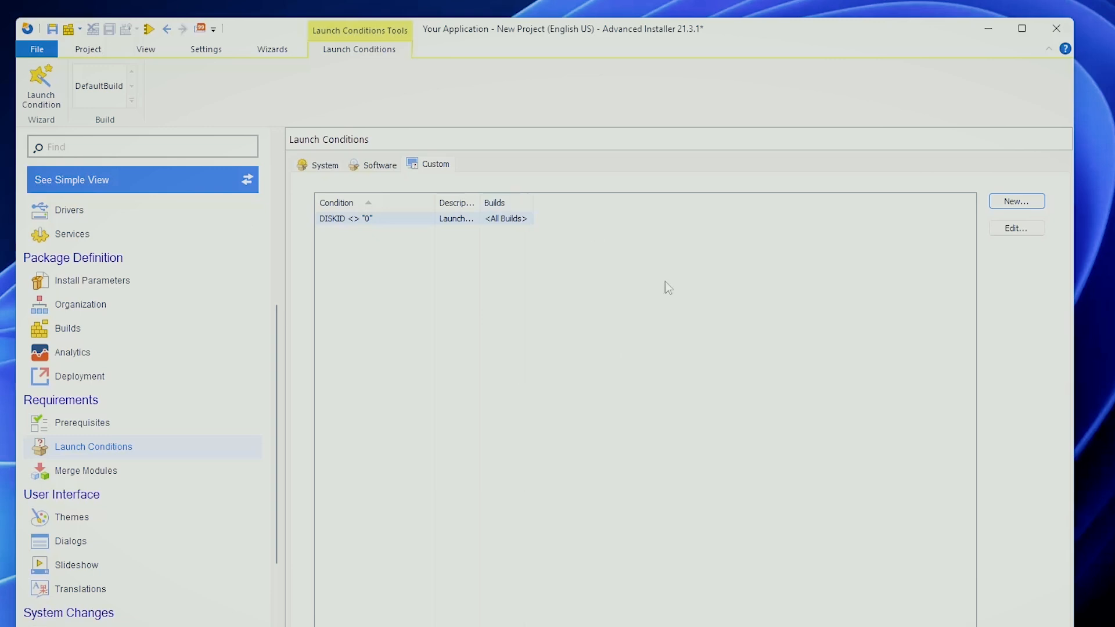
double_click(477, 202)
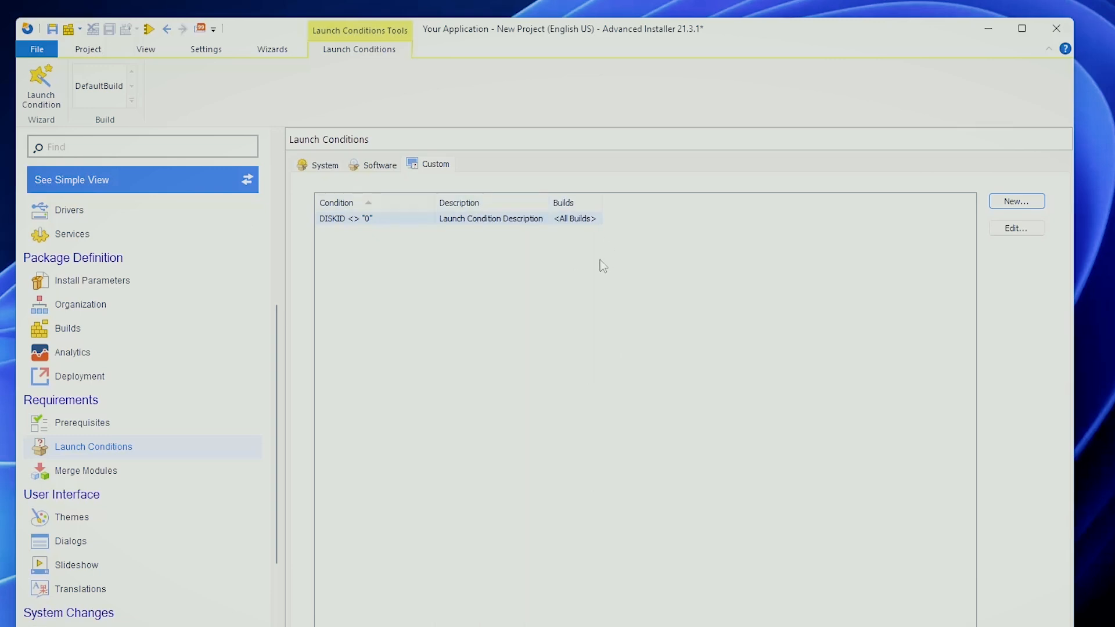